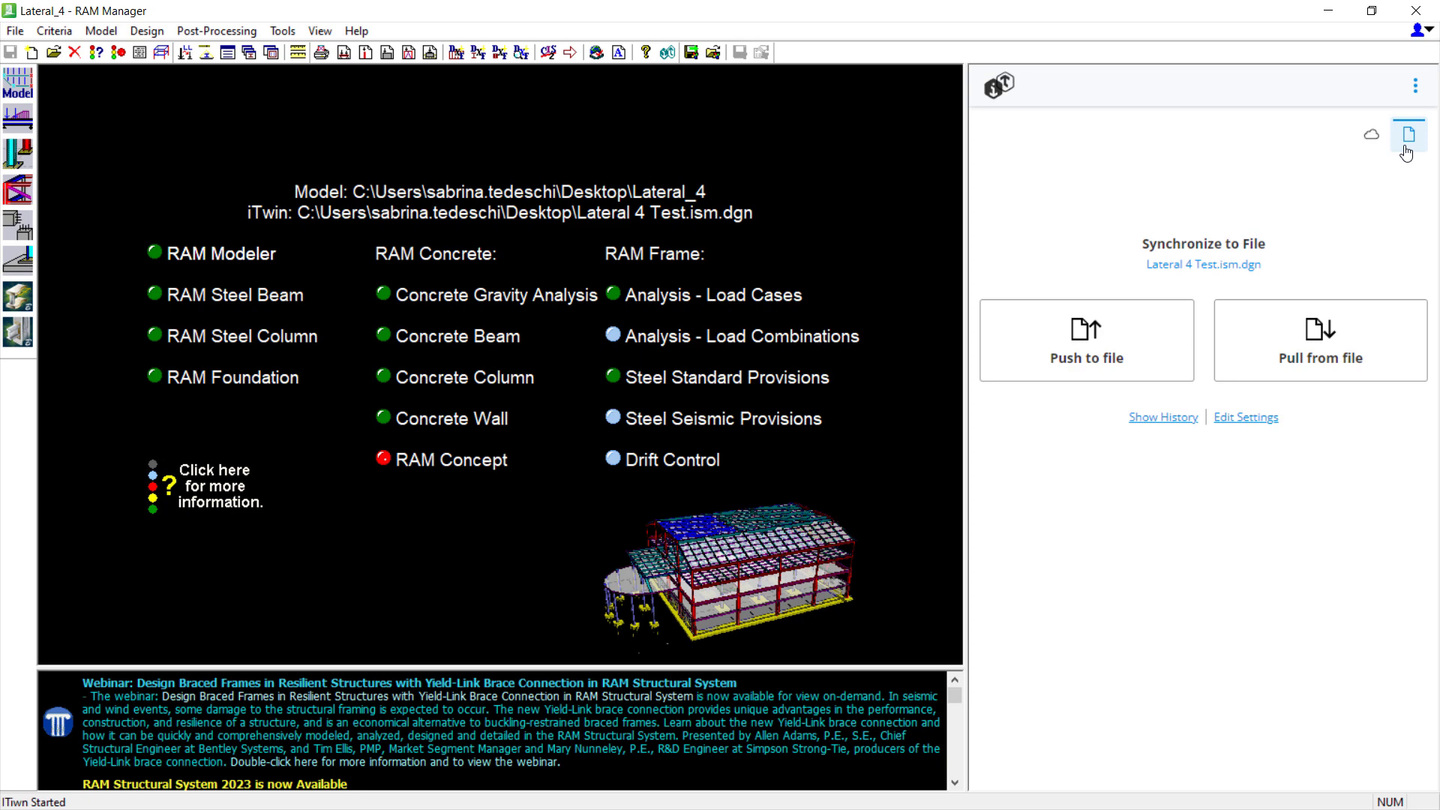
# - Create a new ISM repository named Later 4 ISM on the Desktop and confirm it as the local sync file
pyautogui.click(1372, 135)
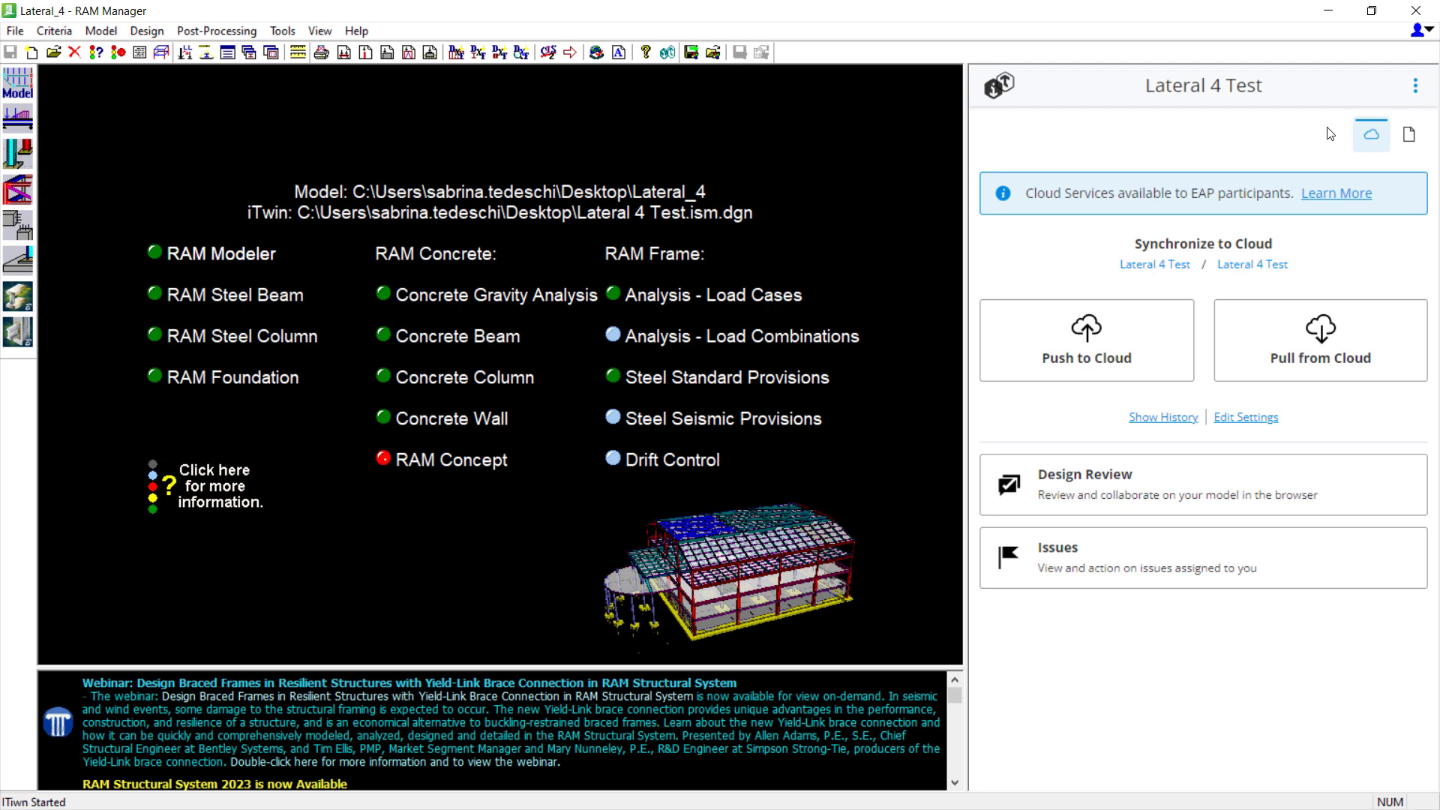
pyautogui.click(1408, 137)
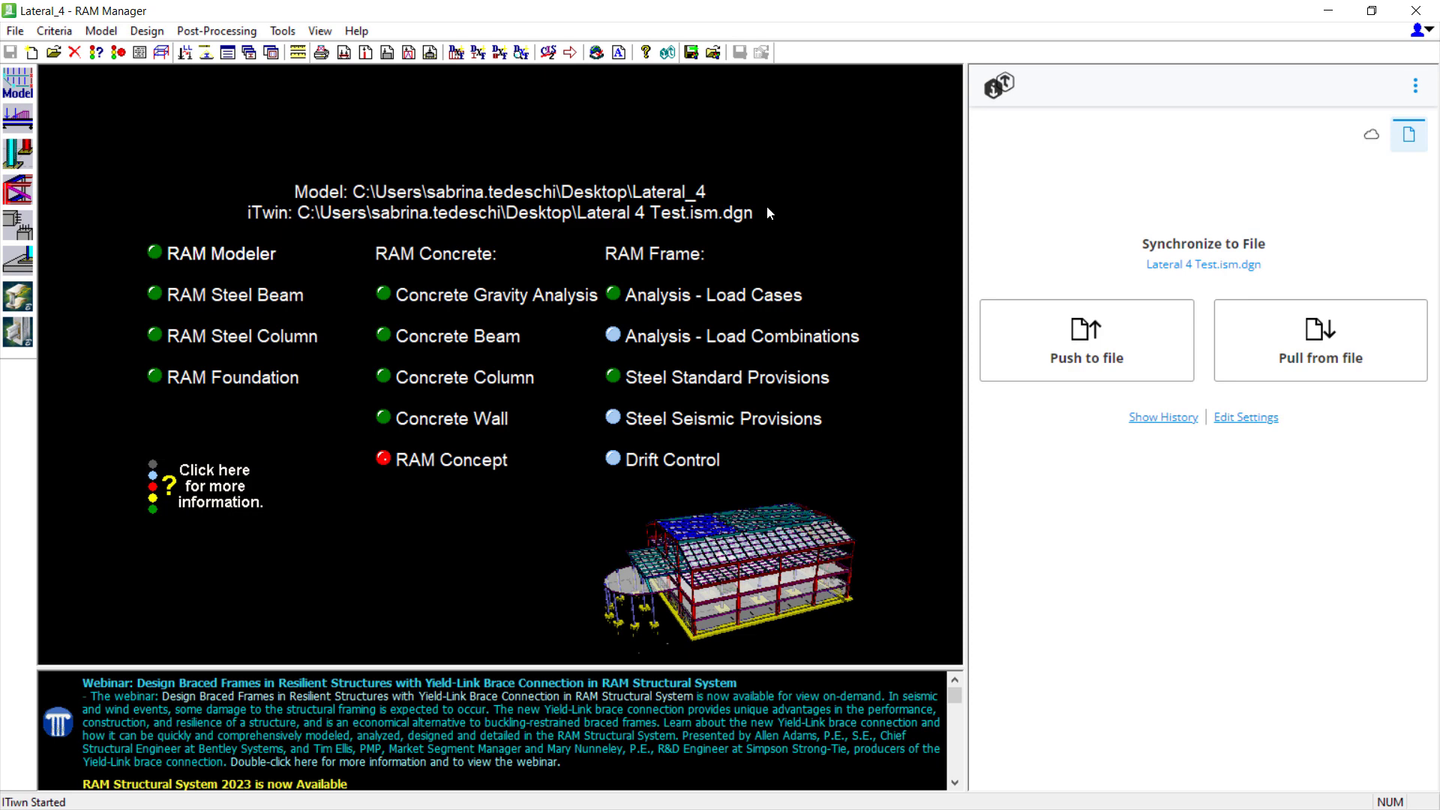
pyautogui.click(1169, 264)
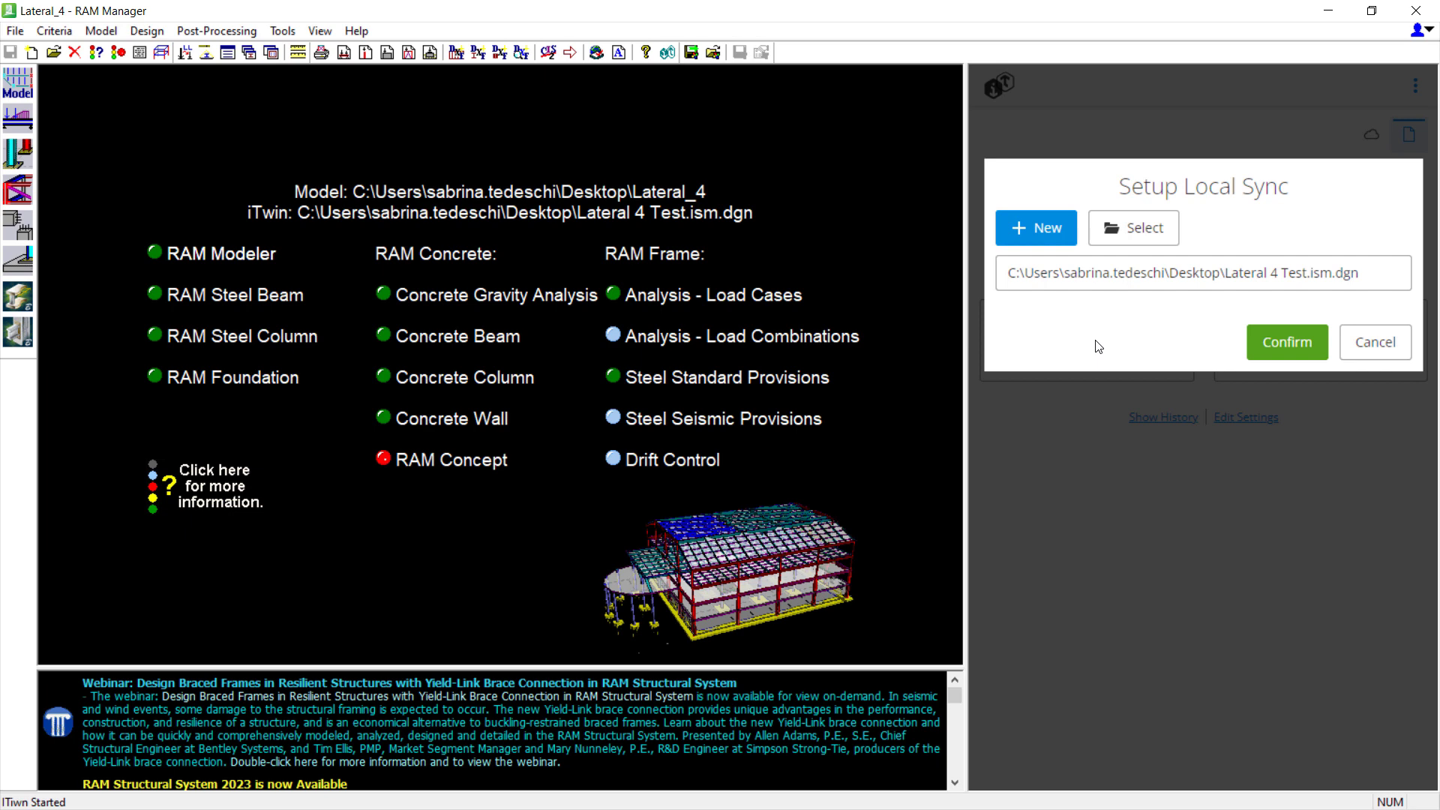
pyautogui.click(1020, 243)
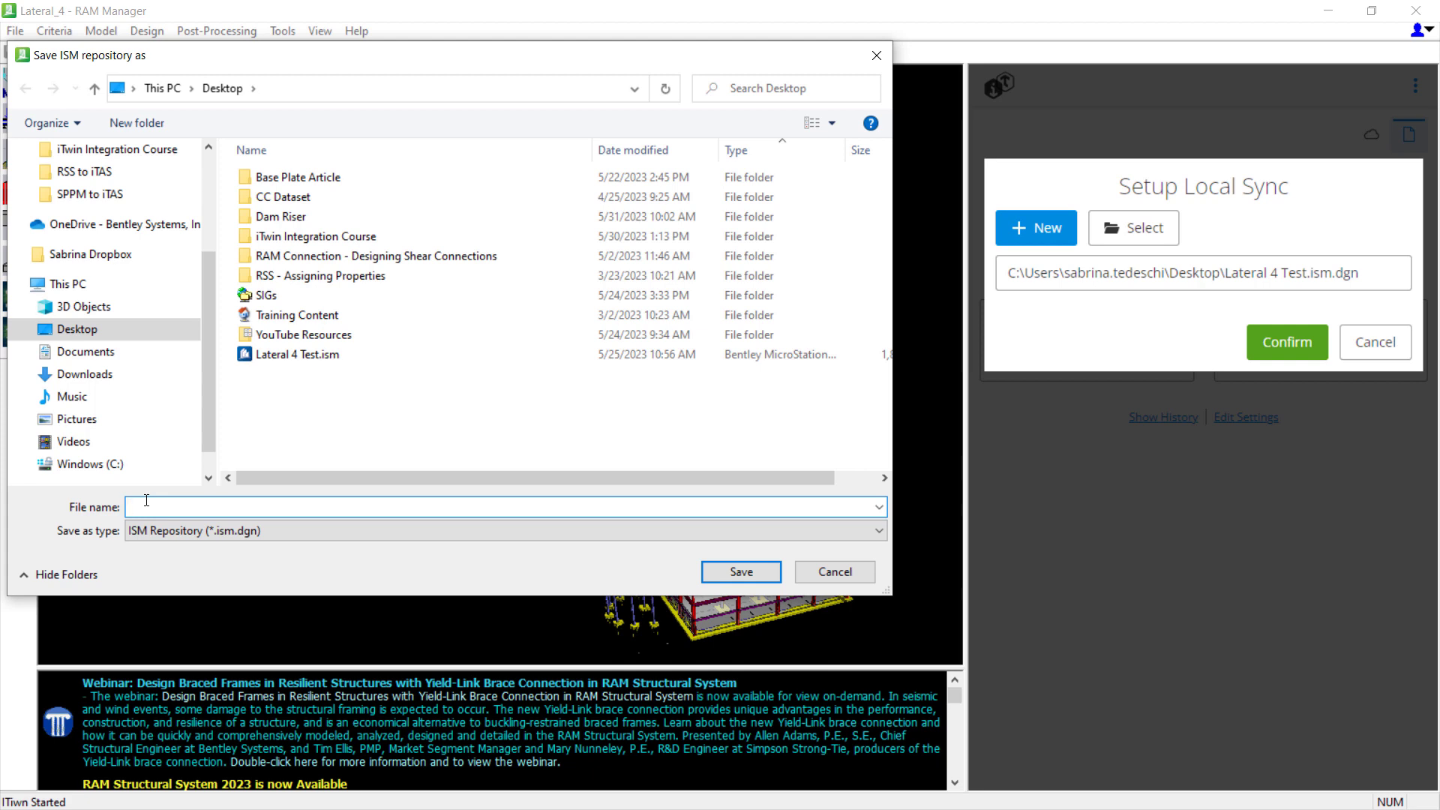
pyautogui.write('Lat')
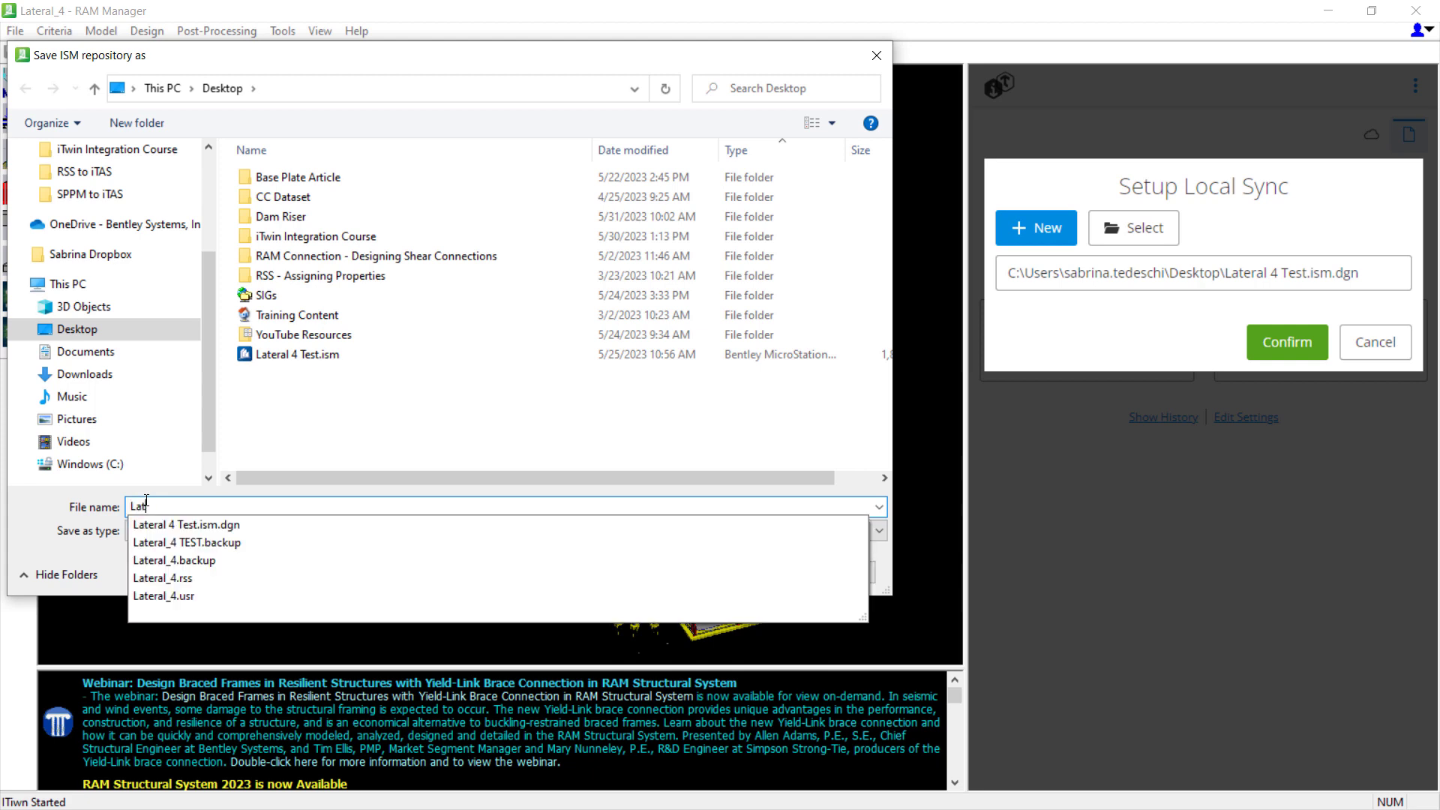
pyautogui.write('er 4 ISM')
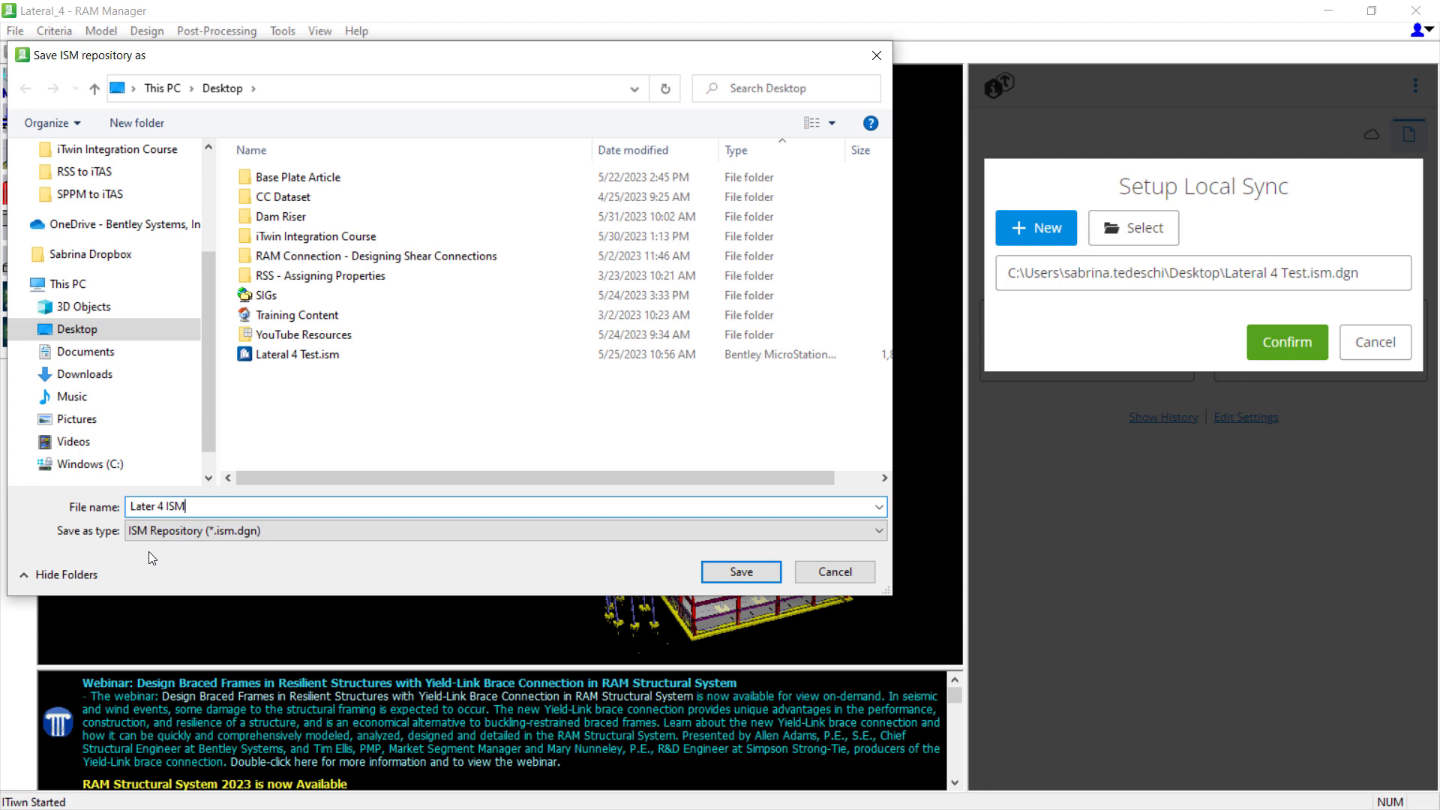
pyautogui.click(753, 573)
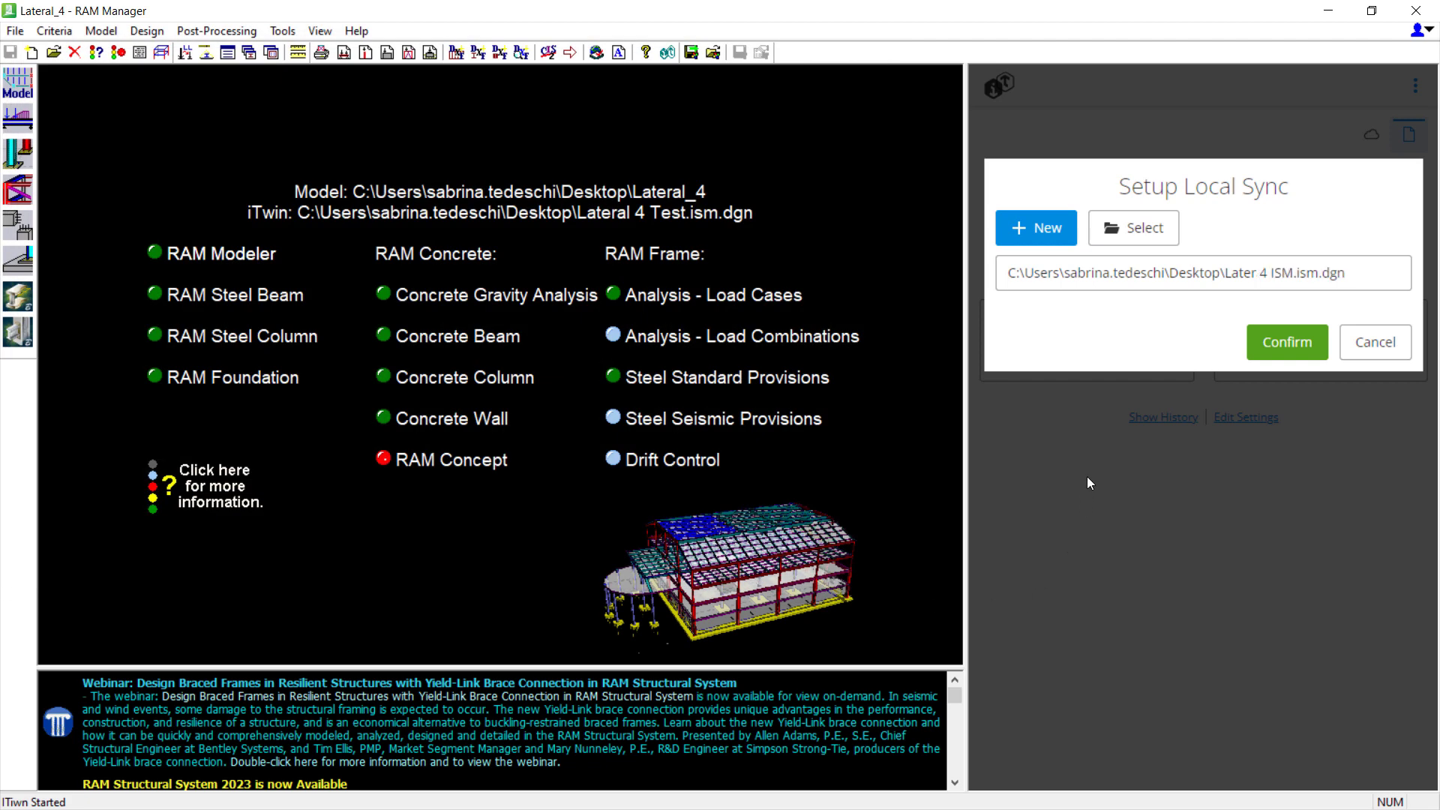
pyautogui.click(1257, 345)
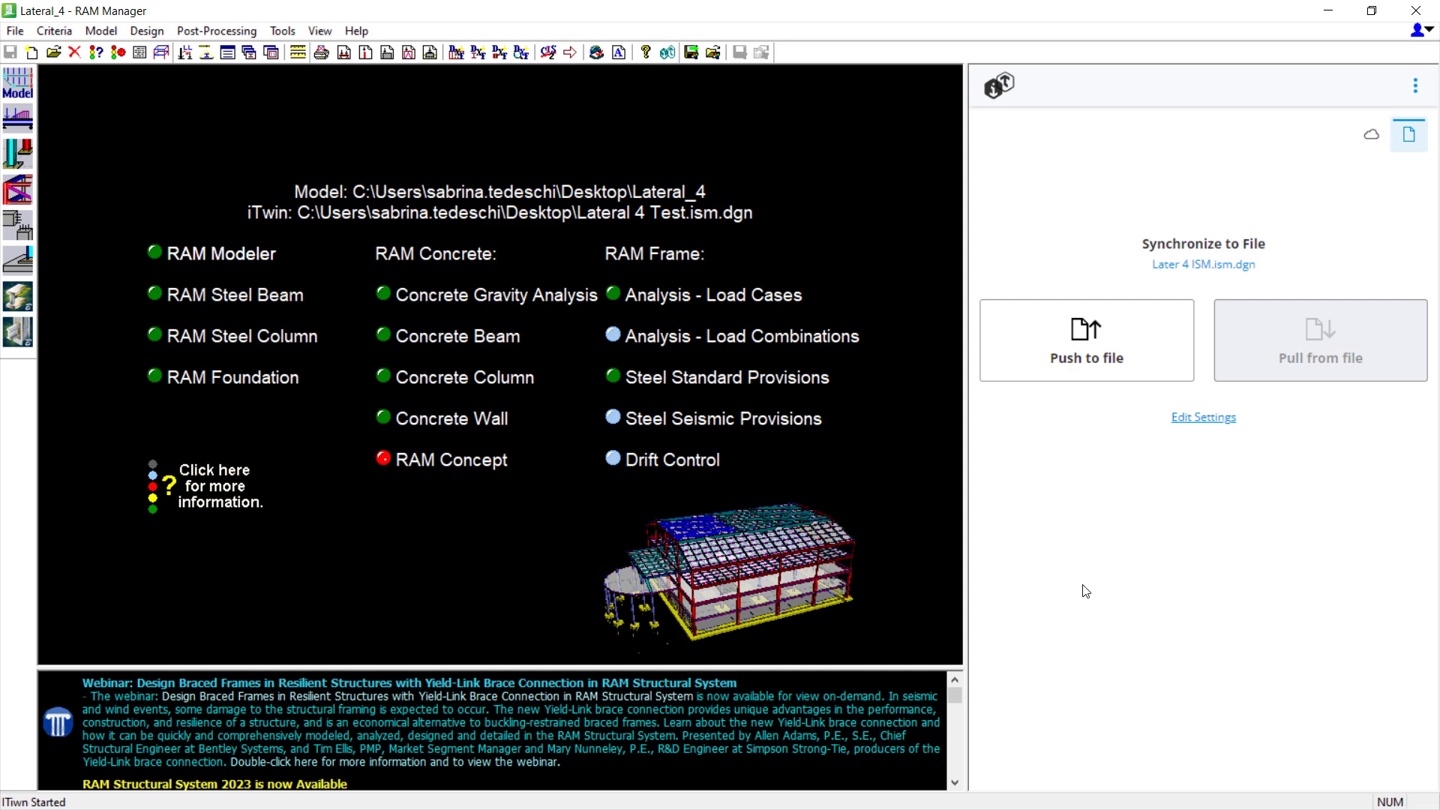
# - Configure the file sync settings to export unfactored beam reactions with a minimum of 6 kips
pyautogui.click(1177, 419)
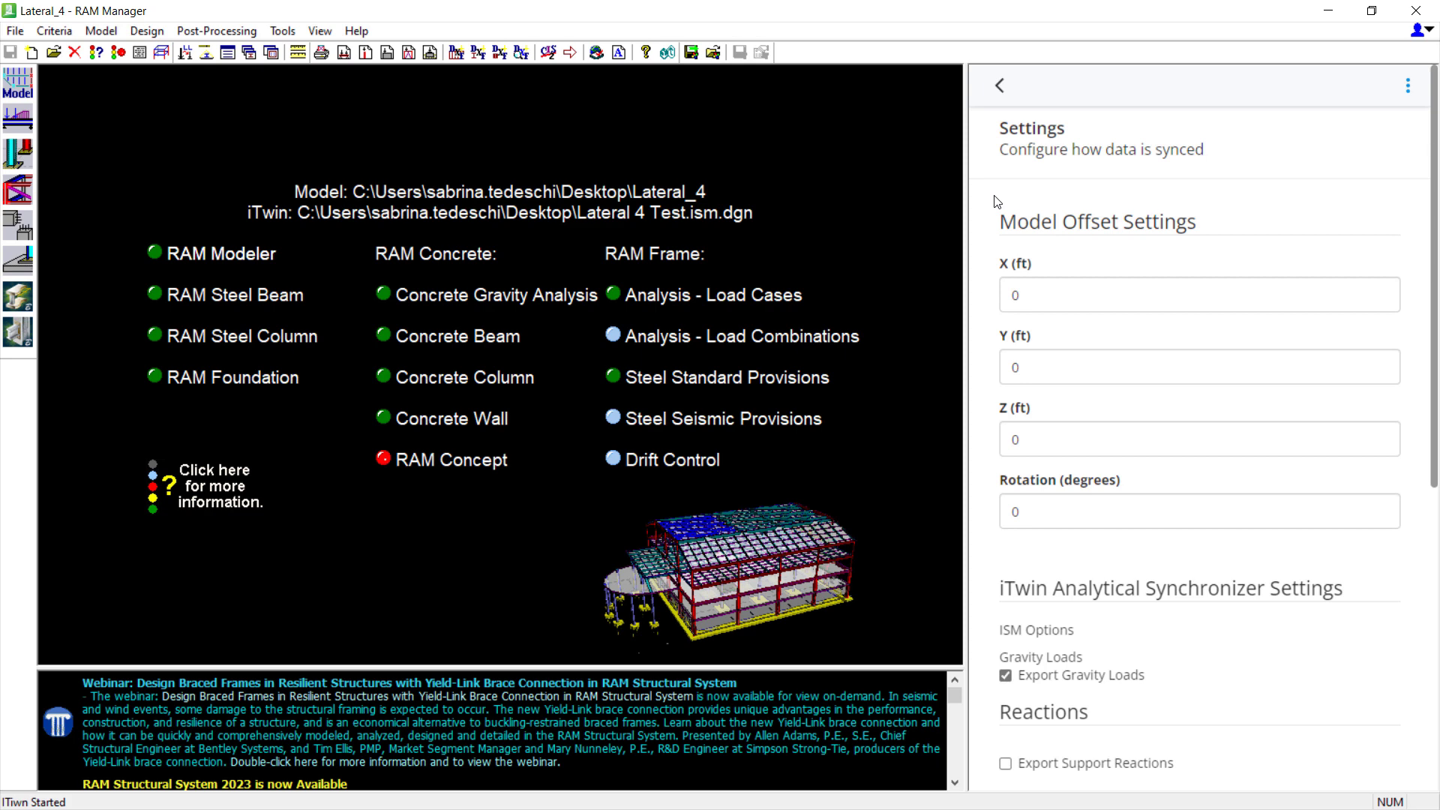
pyautogui.scroll(-6, 1186, 644)
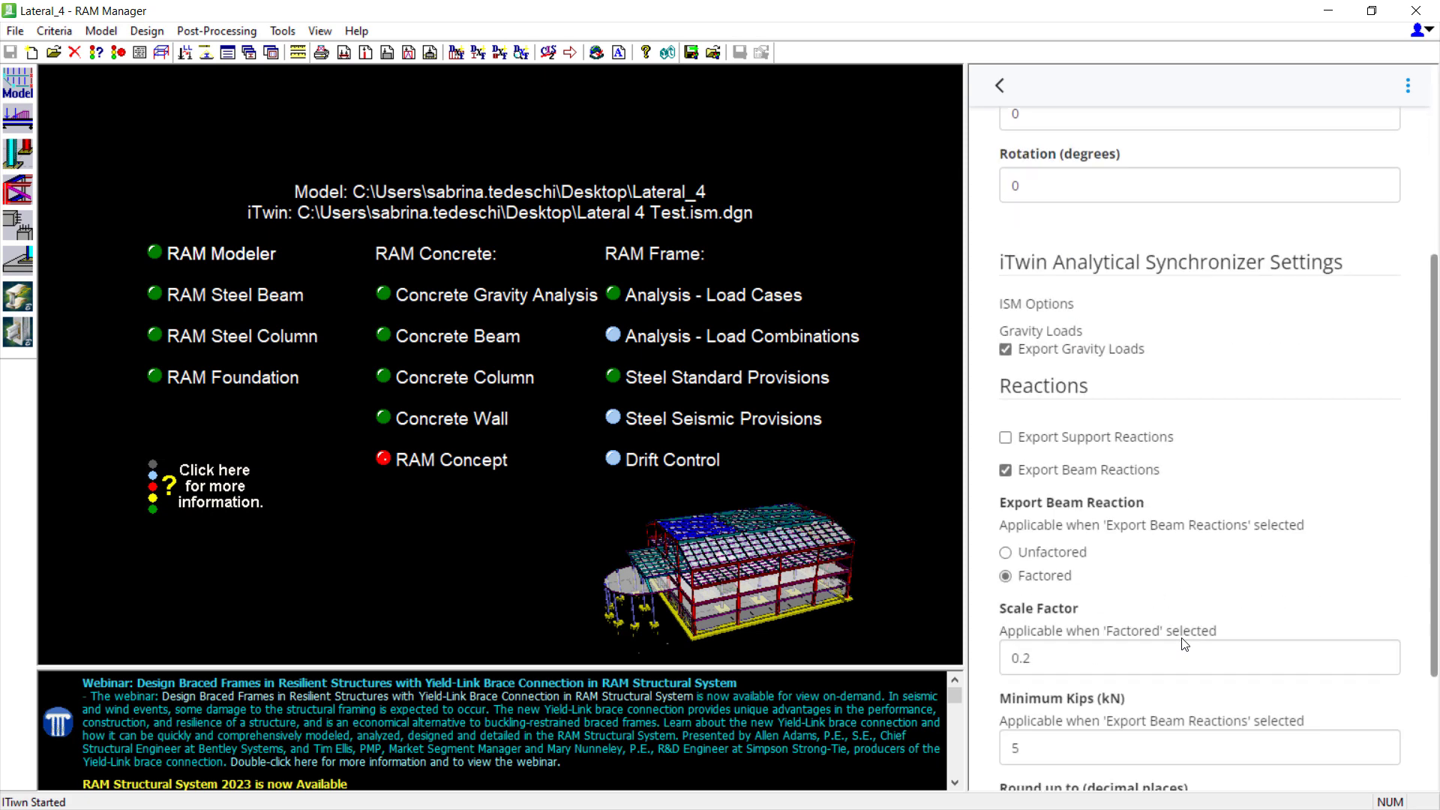
pyautogui.scroll(2, 1147, 360)
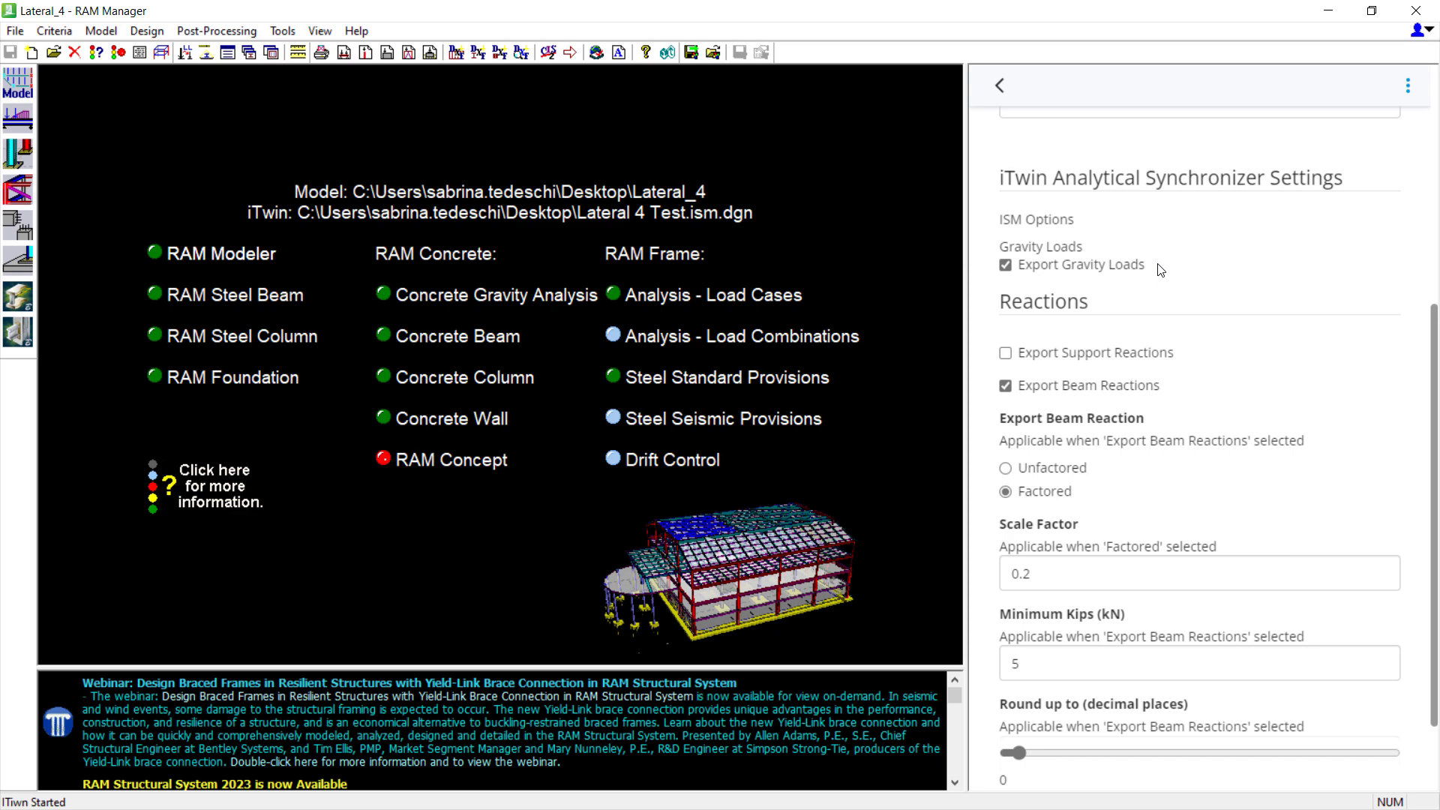
pyautogui.scroll(-2, 1275, 404)
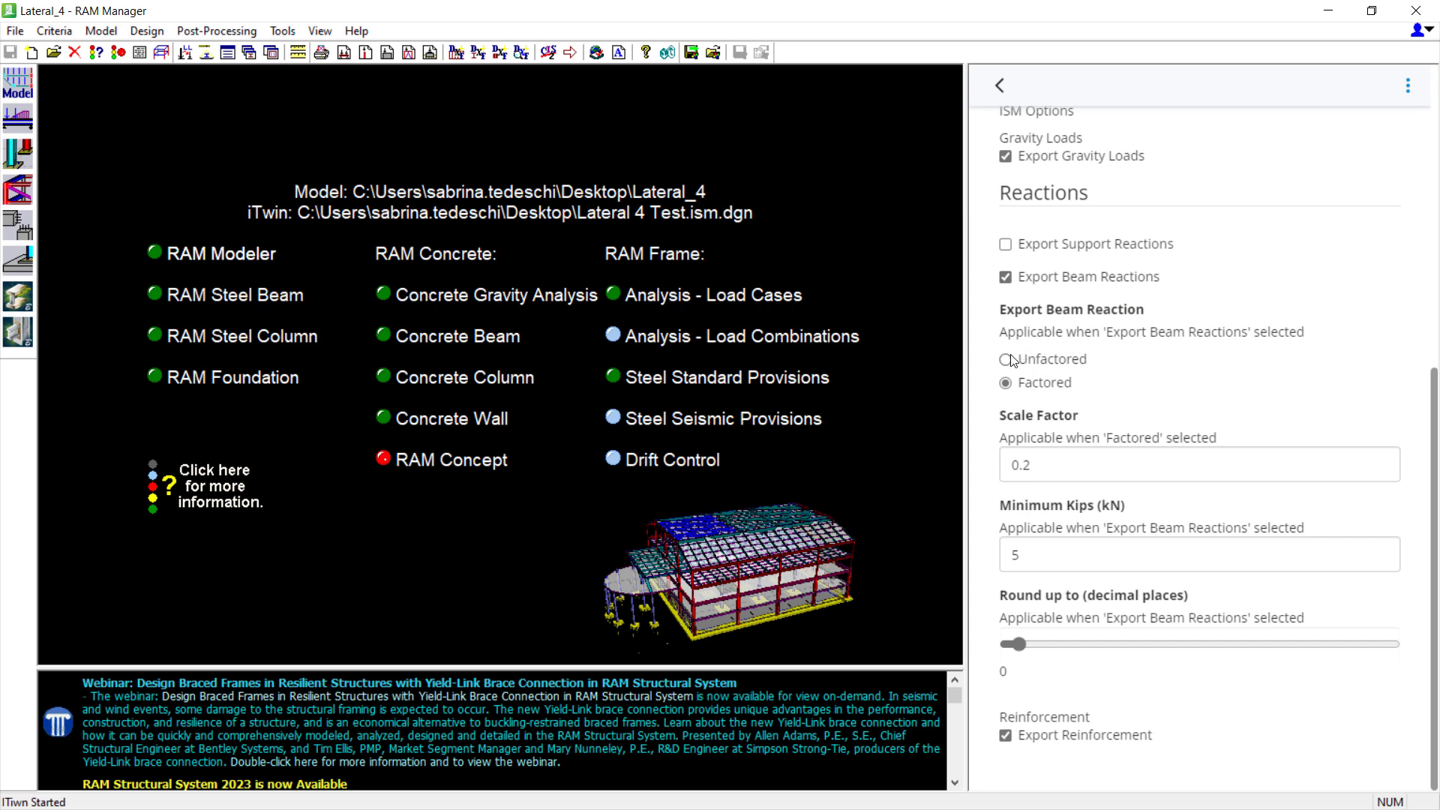
pyautogui.click(1027, 367)
pyautogui.click(1046, 555)
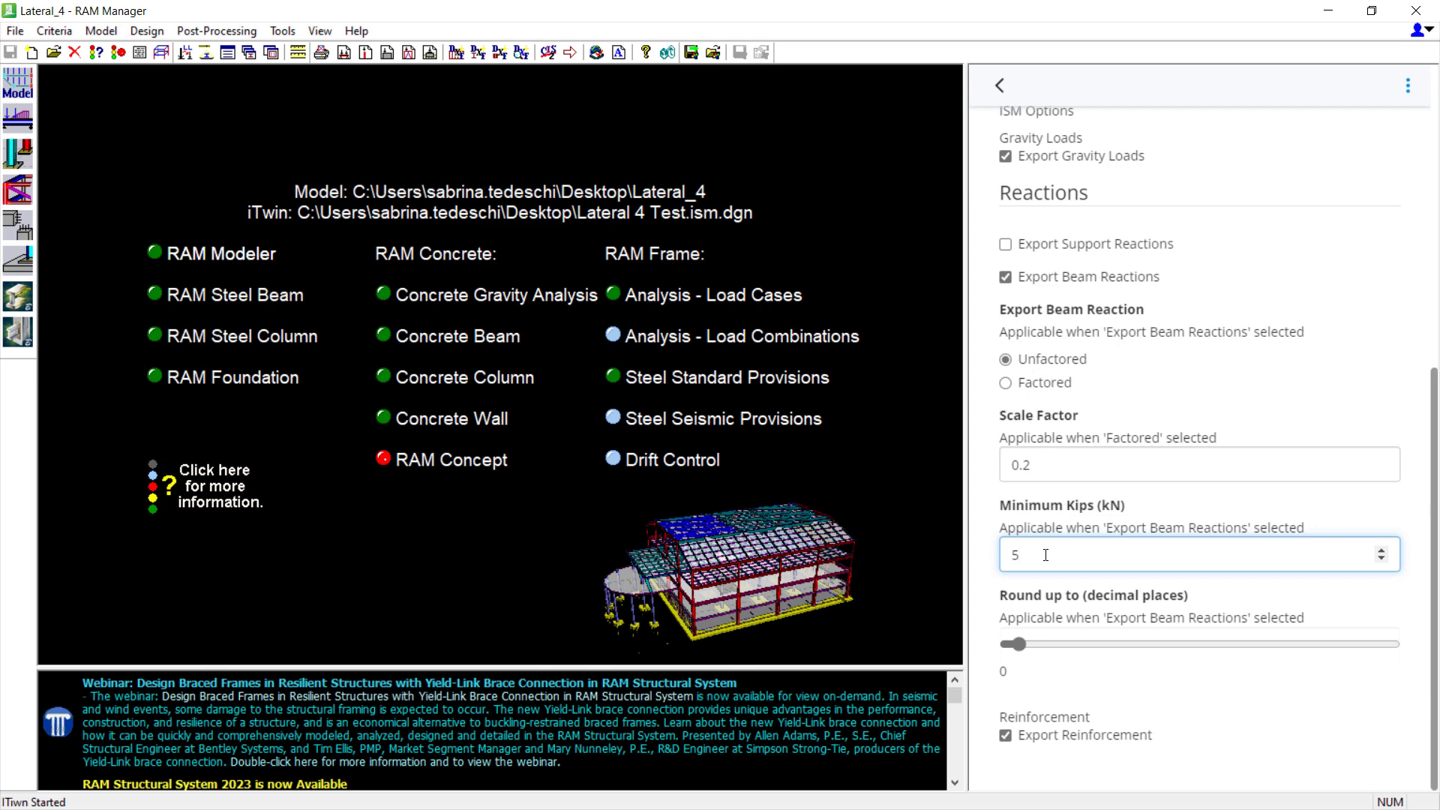
pyautogui.press('BackSpace')
pyautogui.write('6')
pyautogui.click(1000, 85)
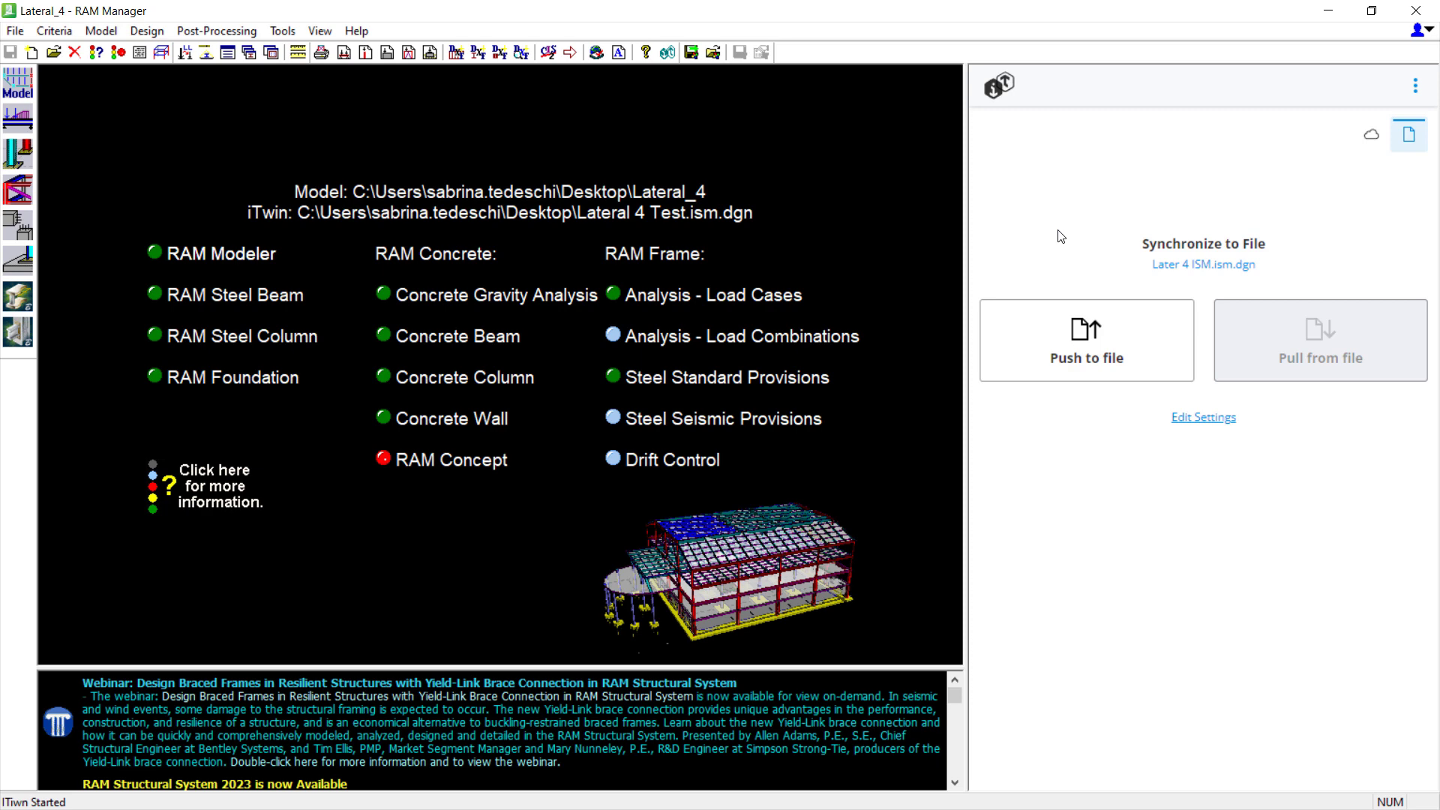
# - Map the English RAMAISC table to the AISC standards organization in the iTwin Analytical Synchronizer defaults
pyautogui.click(15, 32)
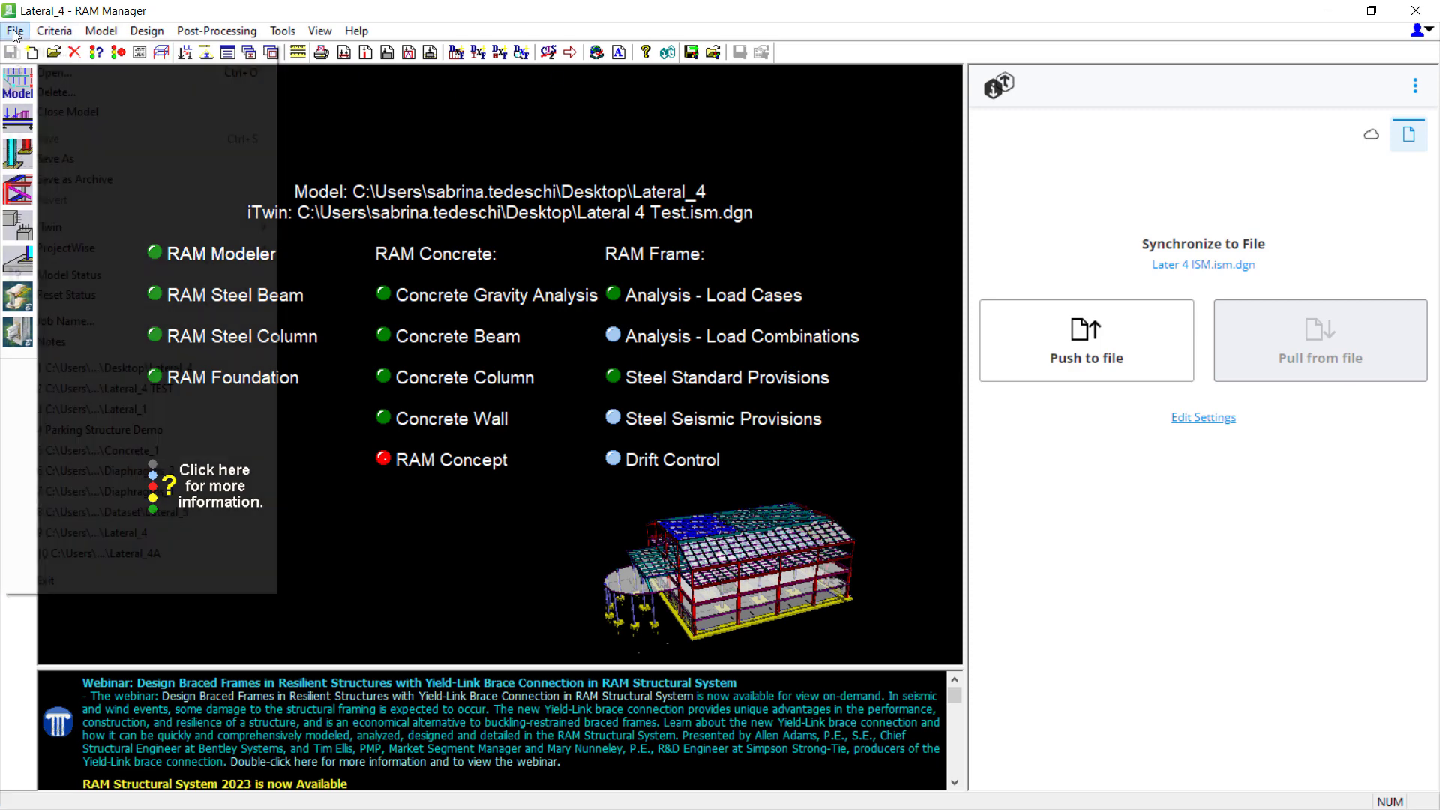
pyautogui.moveTo(66, 226)
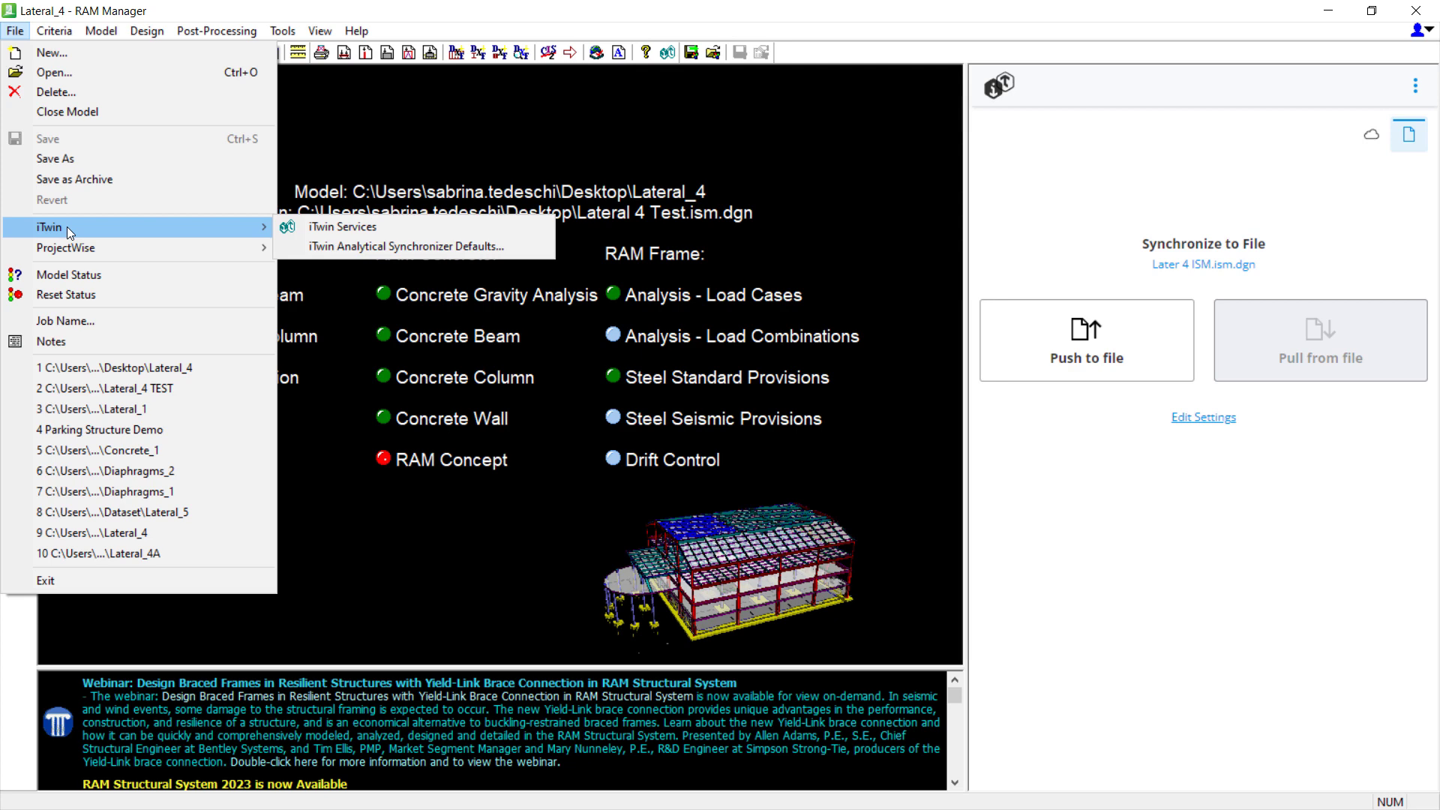
pyautogui.click(344, 246)
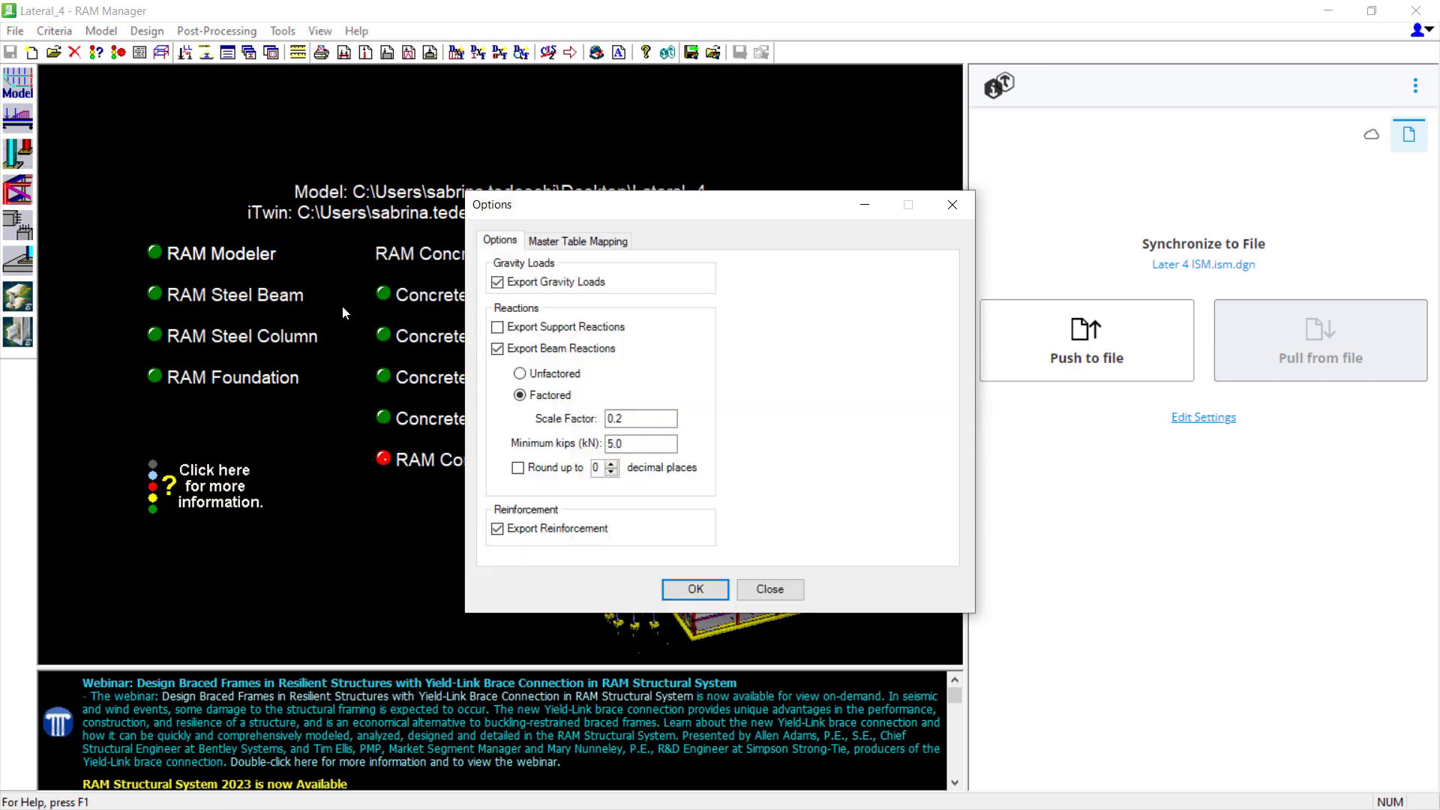
pyautogui.click(584, 241)
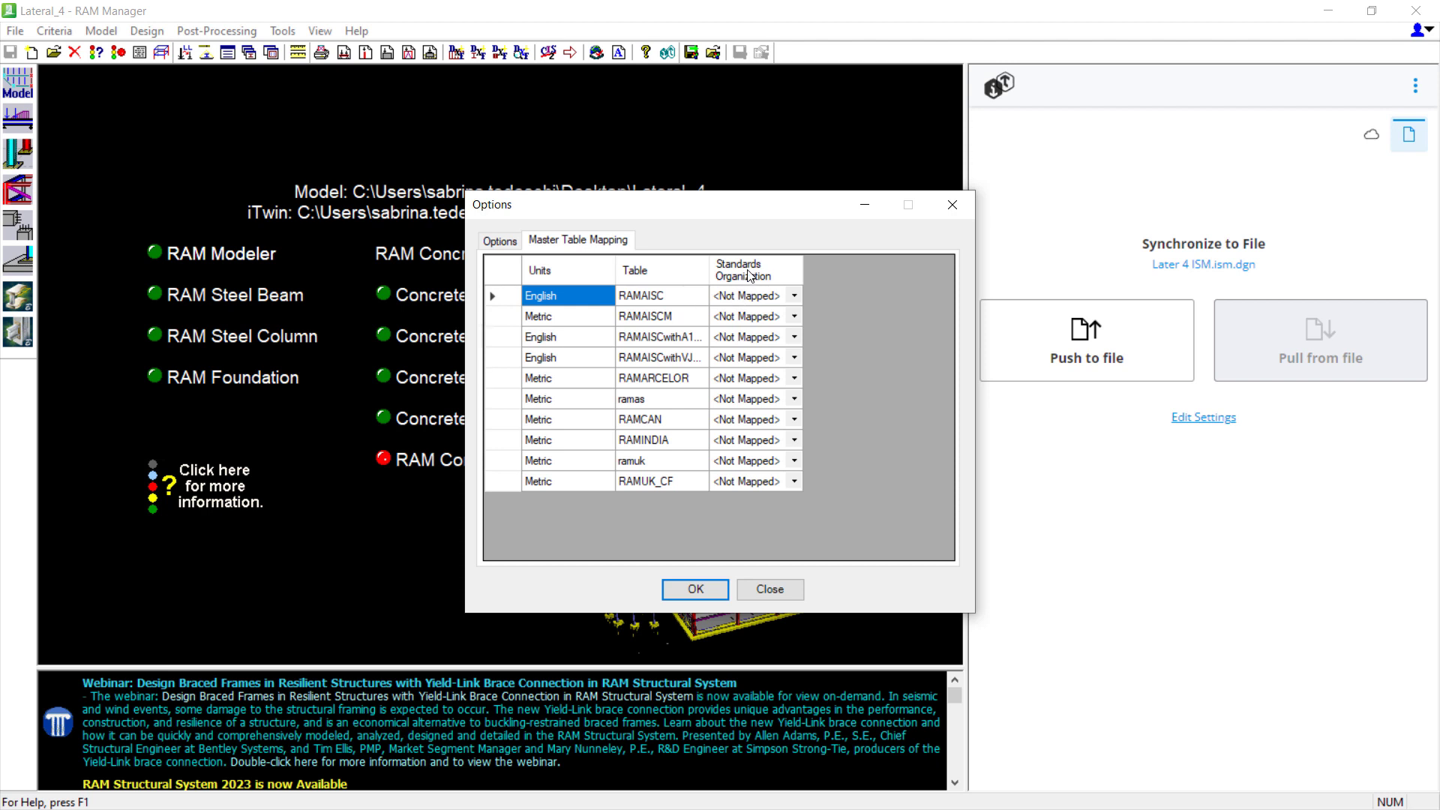
pyautogui.click(794, 296)
pyautogui.click(795, 297)
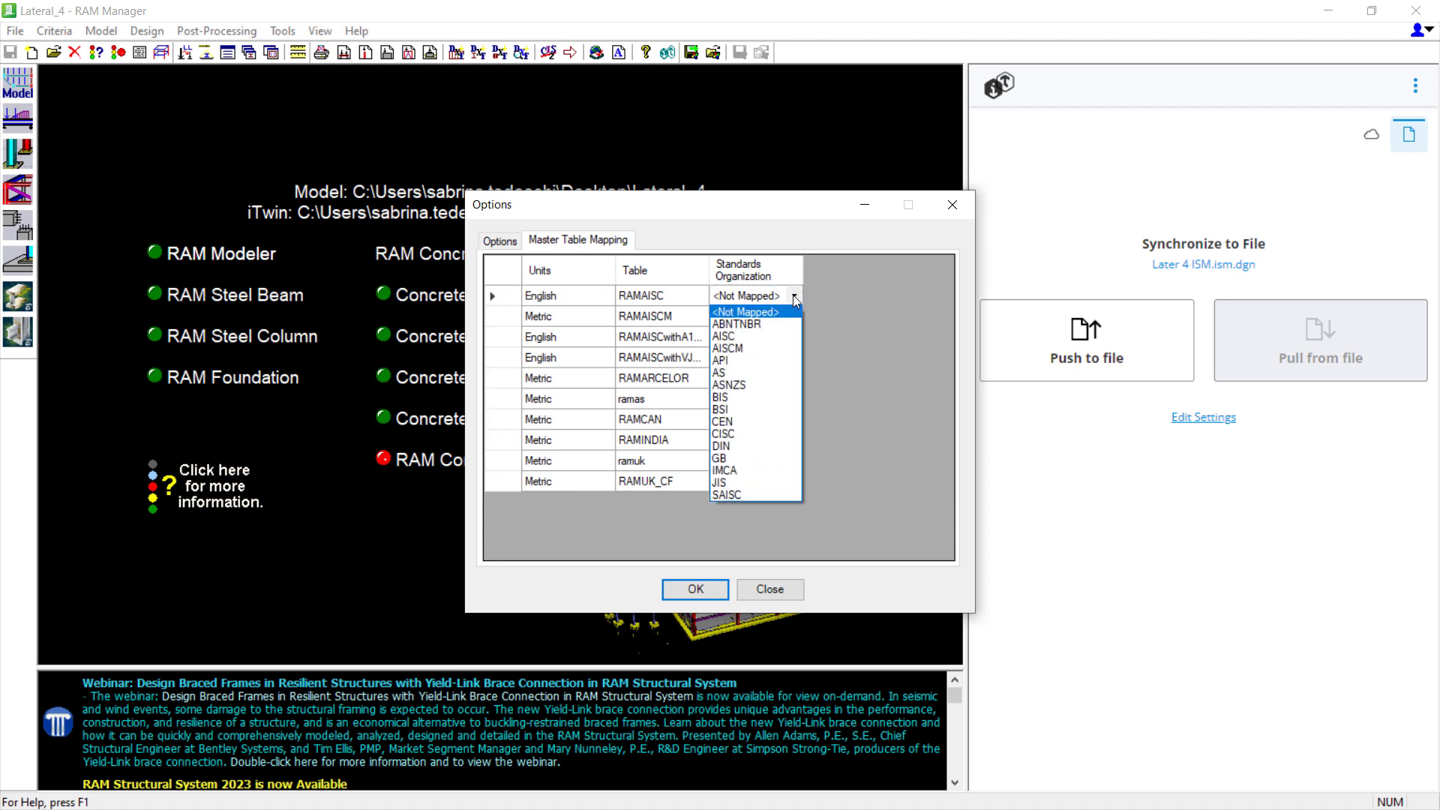
pyautogui.click(750, 337)
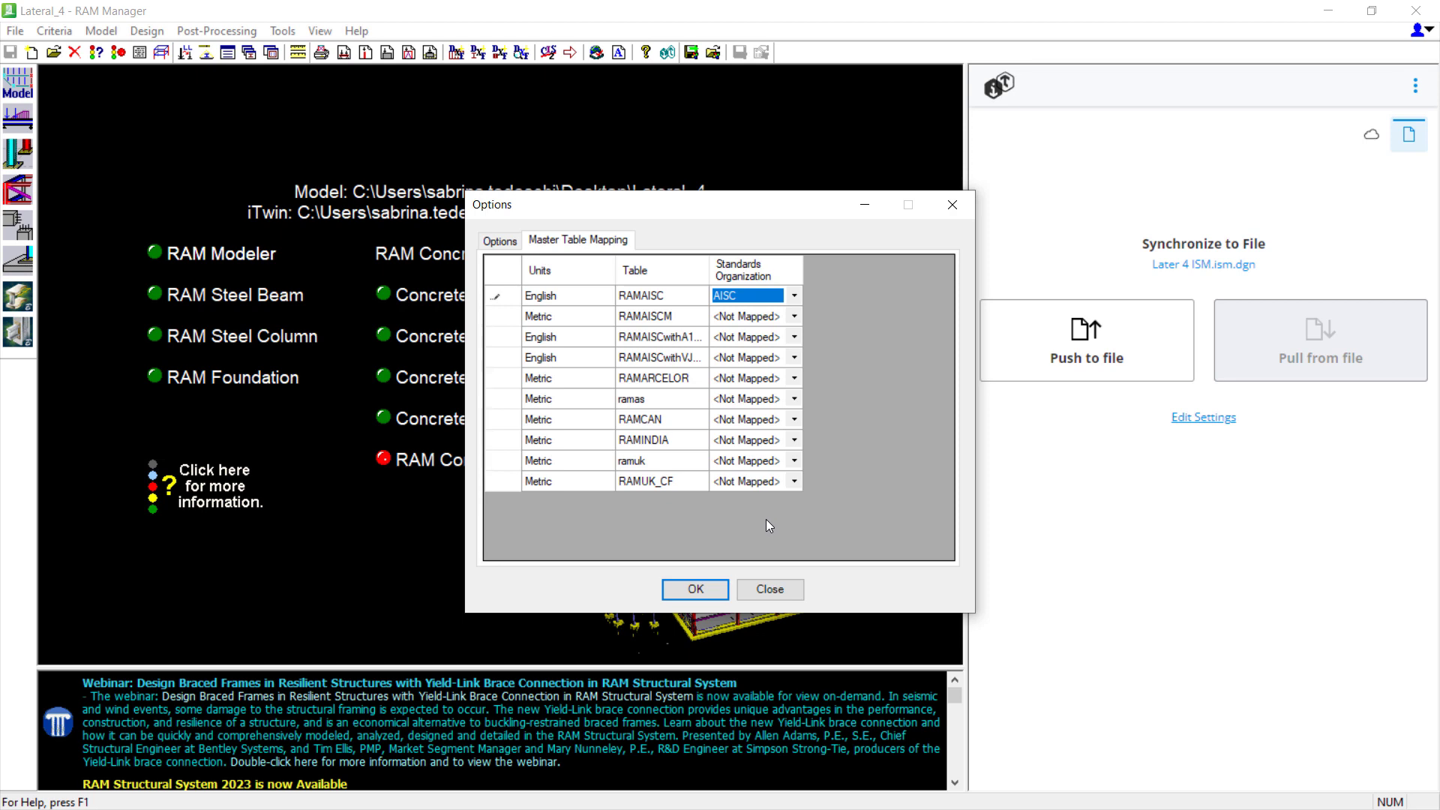
pyautogui.click(682, 589)
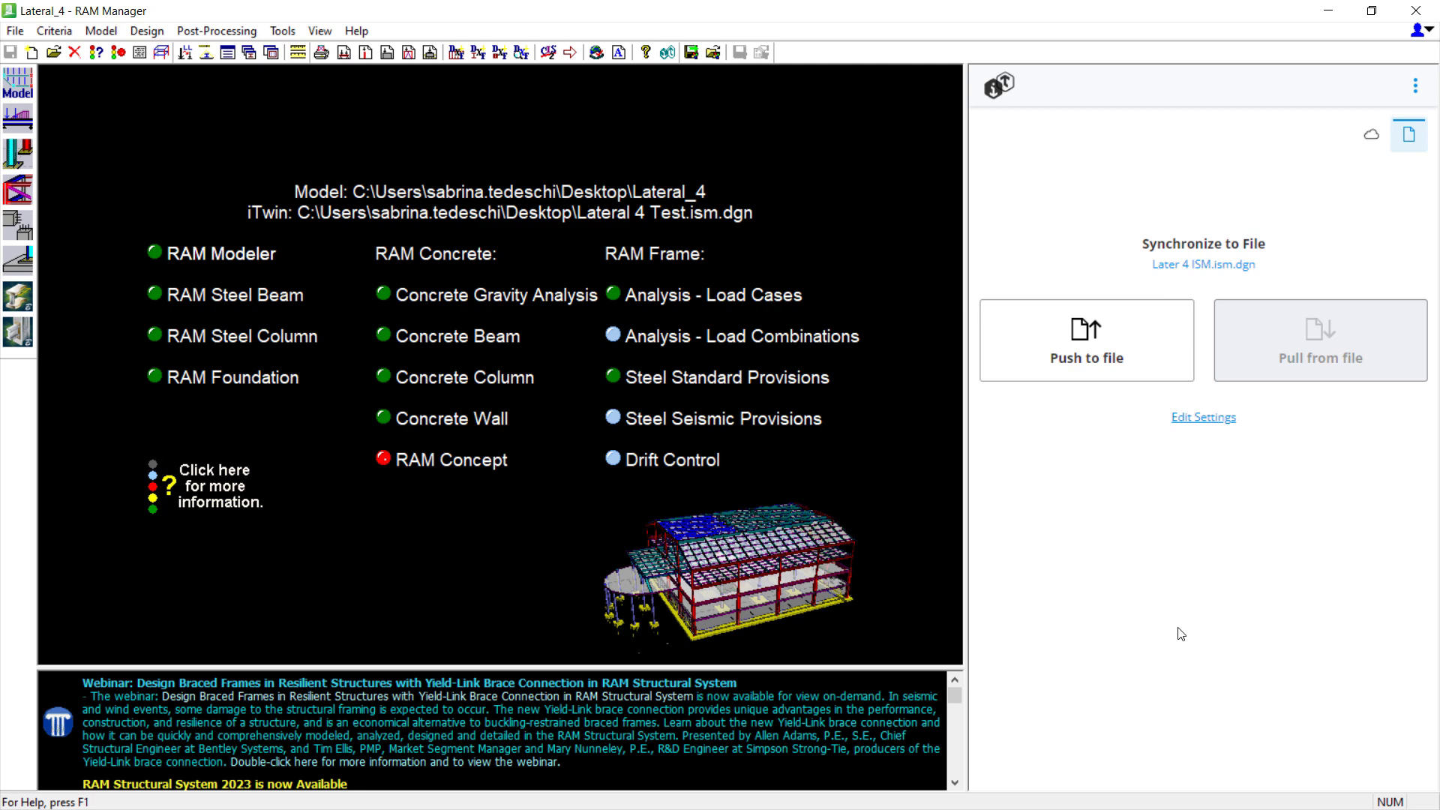
# - Start pushing the model to the local sync file with change management shown
pyautogui.click(1060, 365)
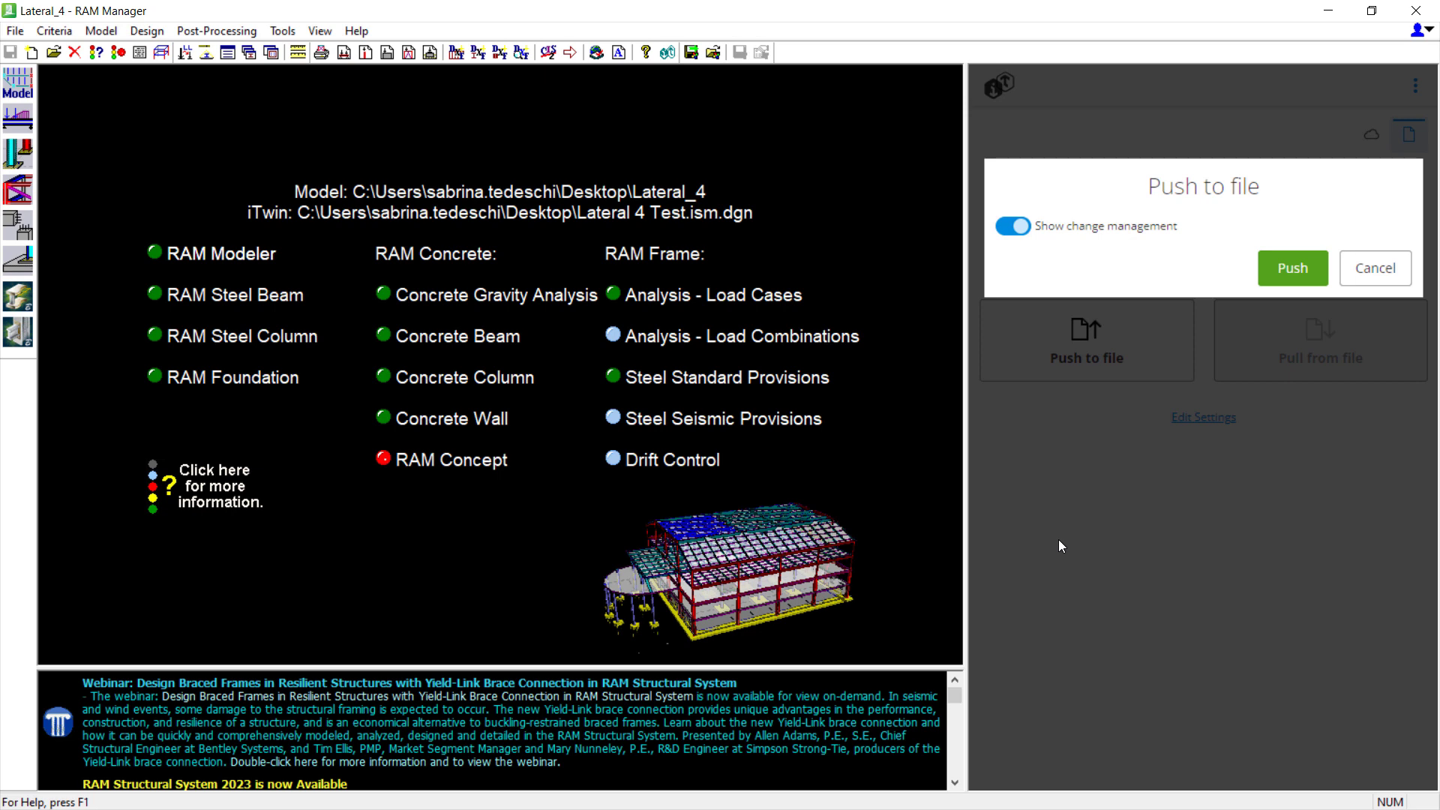
pyautogui.click(1287, 268)
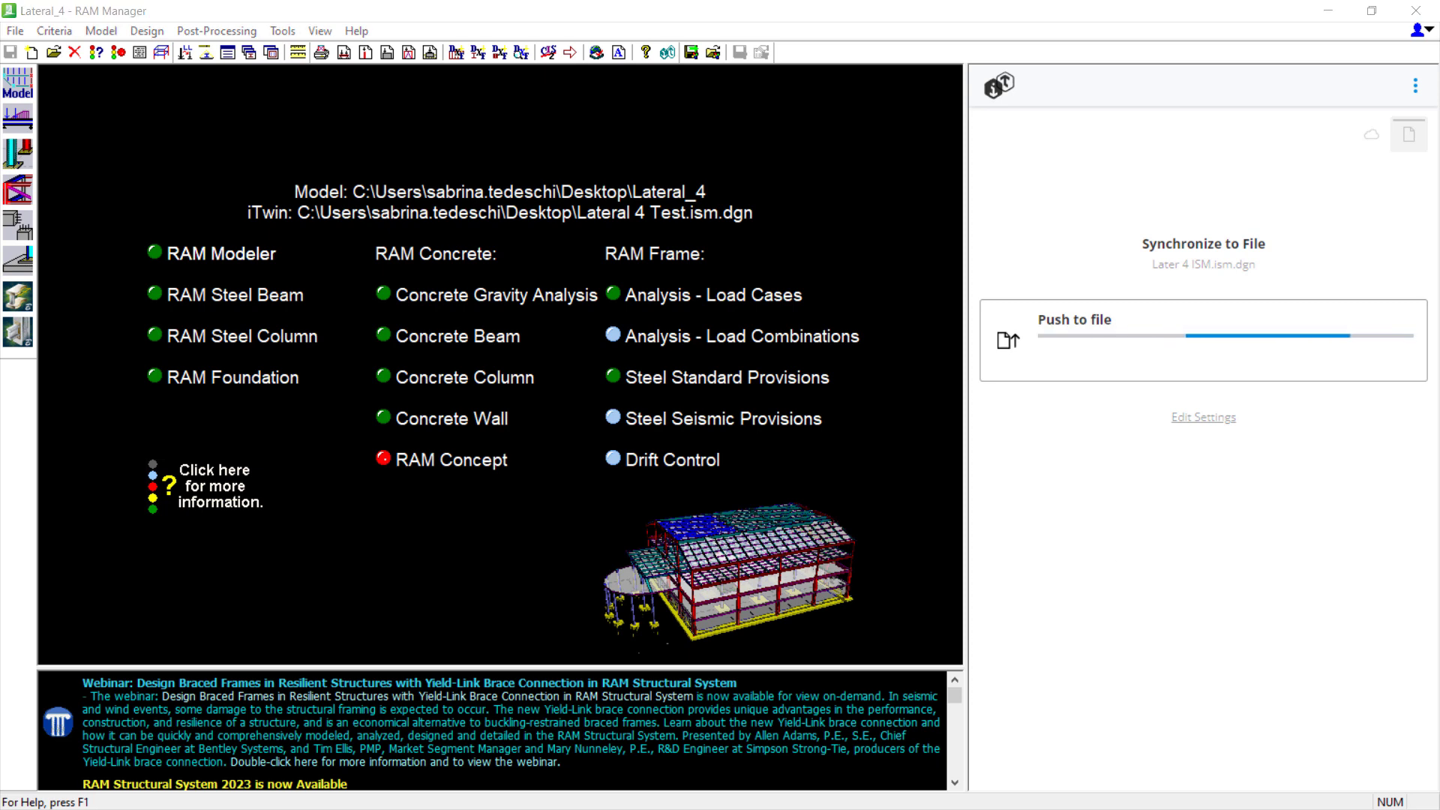
pyautogui.moveTo(541, 171); pyautogui.dragTo(561, 130)
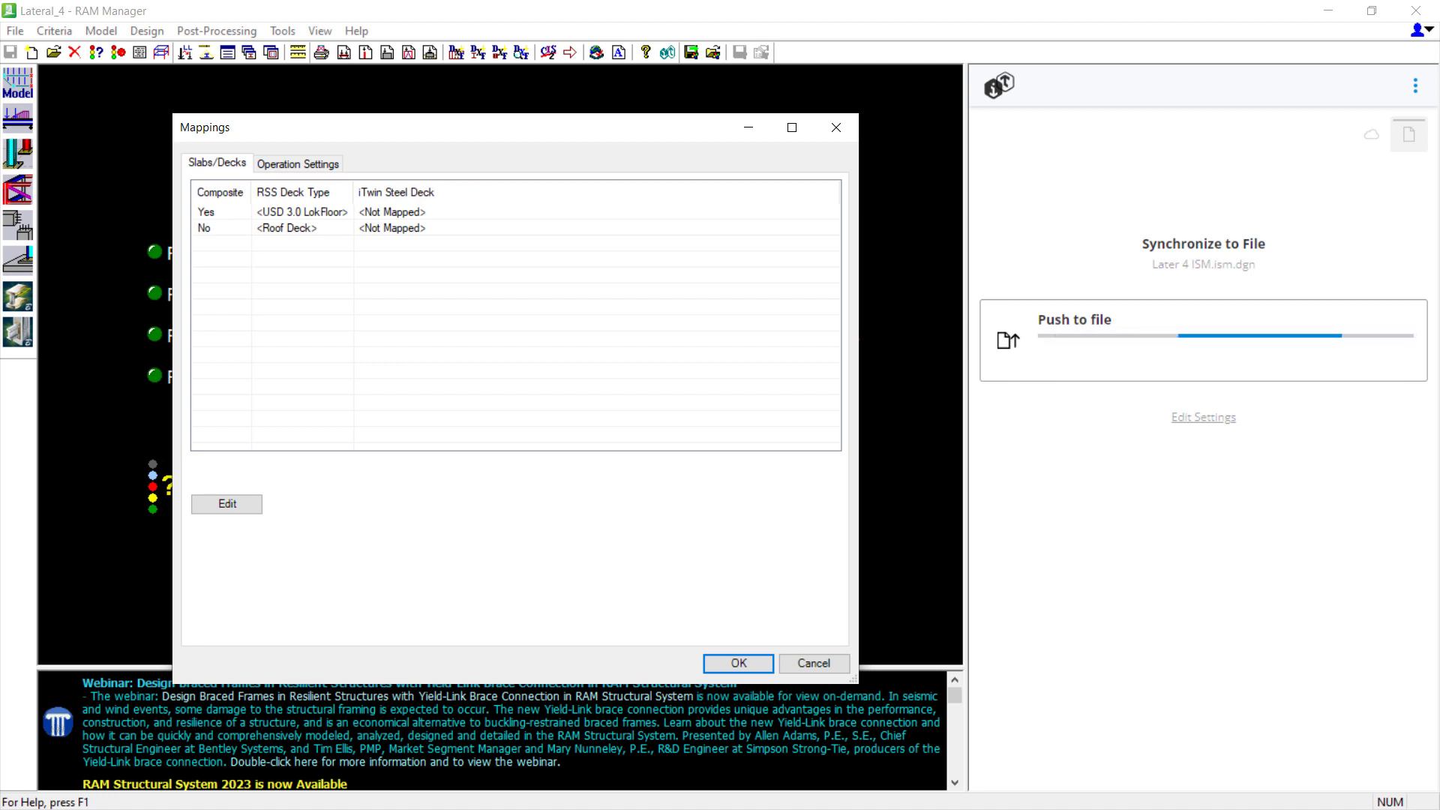
# - Map the composite USD 3.0 LokFloor deck to the ASC 2002 steel deck with profile N-24 and thickness 0.0299 in
pyautogui.click(225, 213)
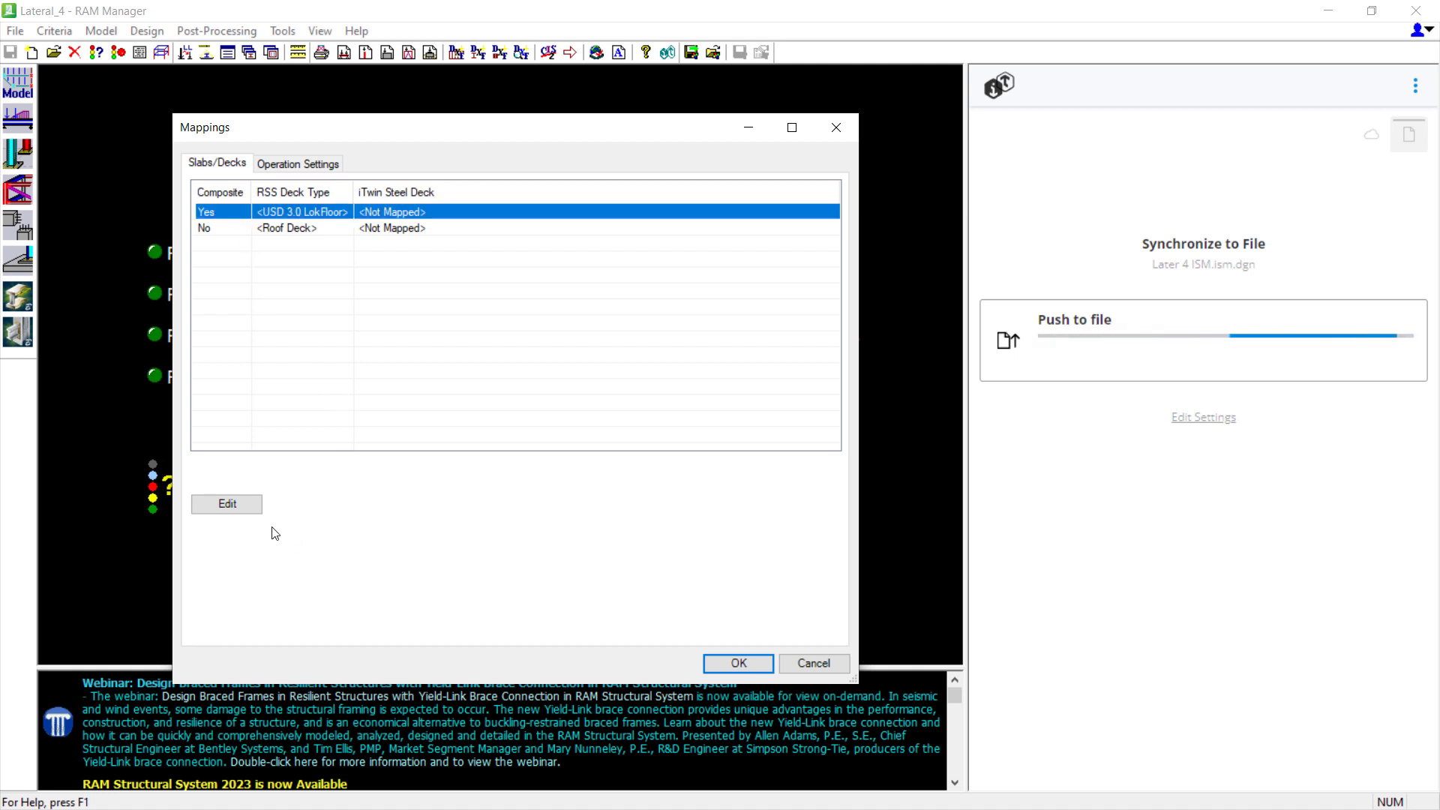
pyautogui.click(220, 507)
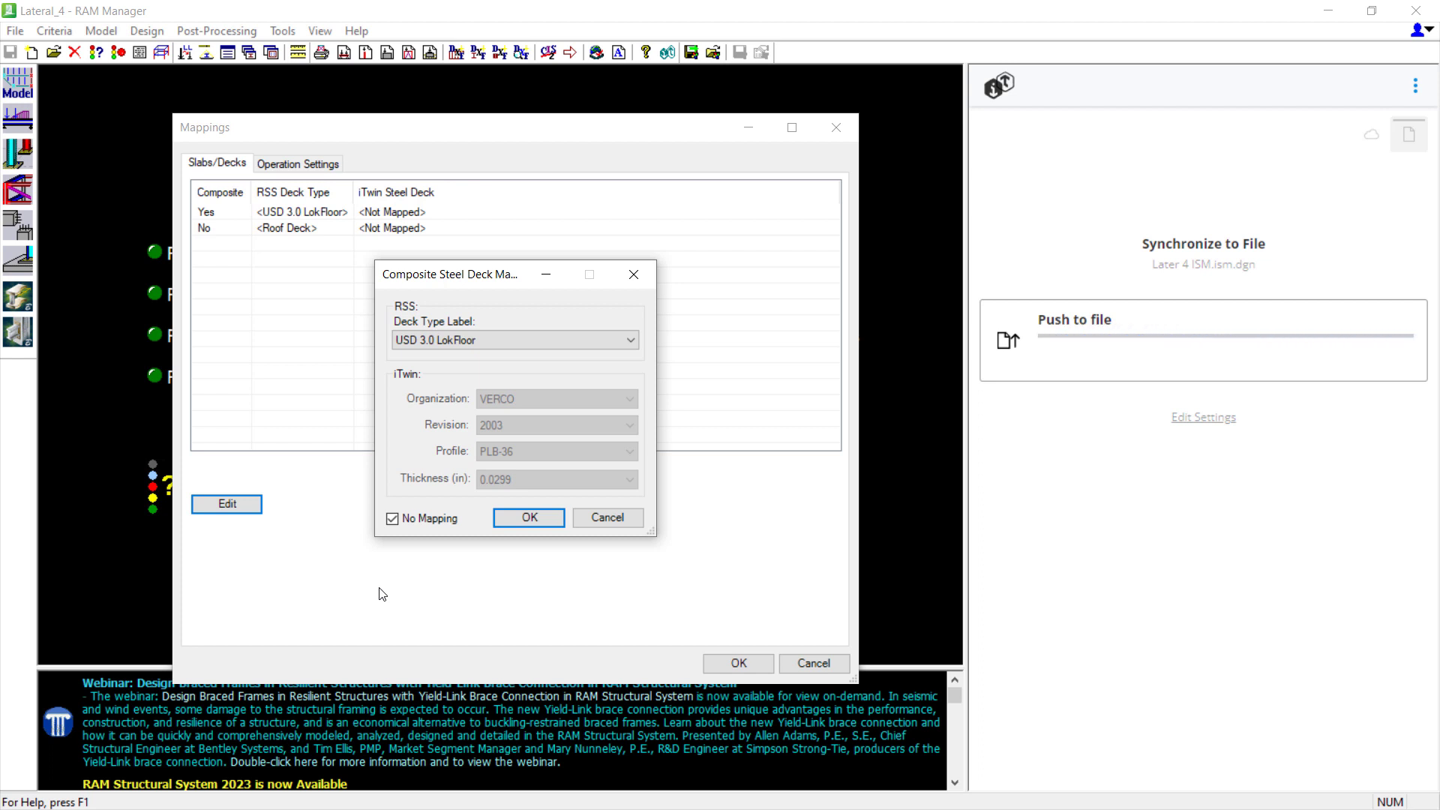
pyautogui.click(391, 519)
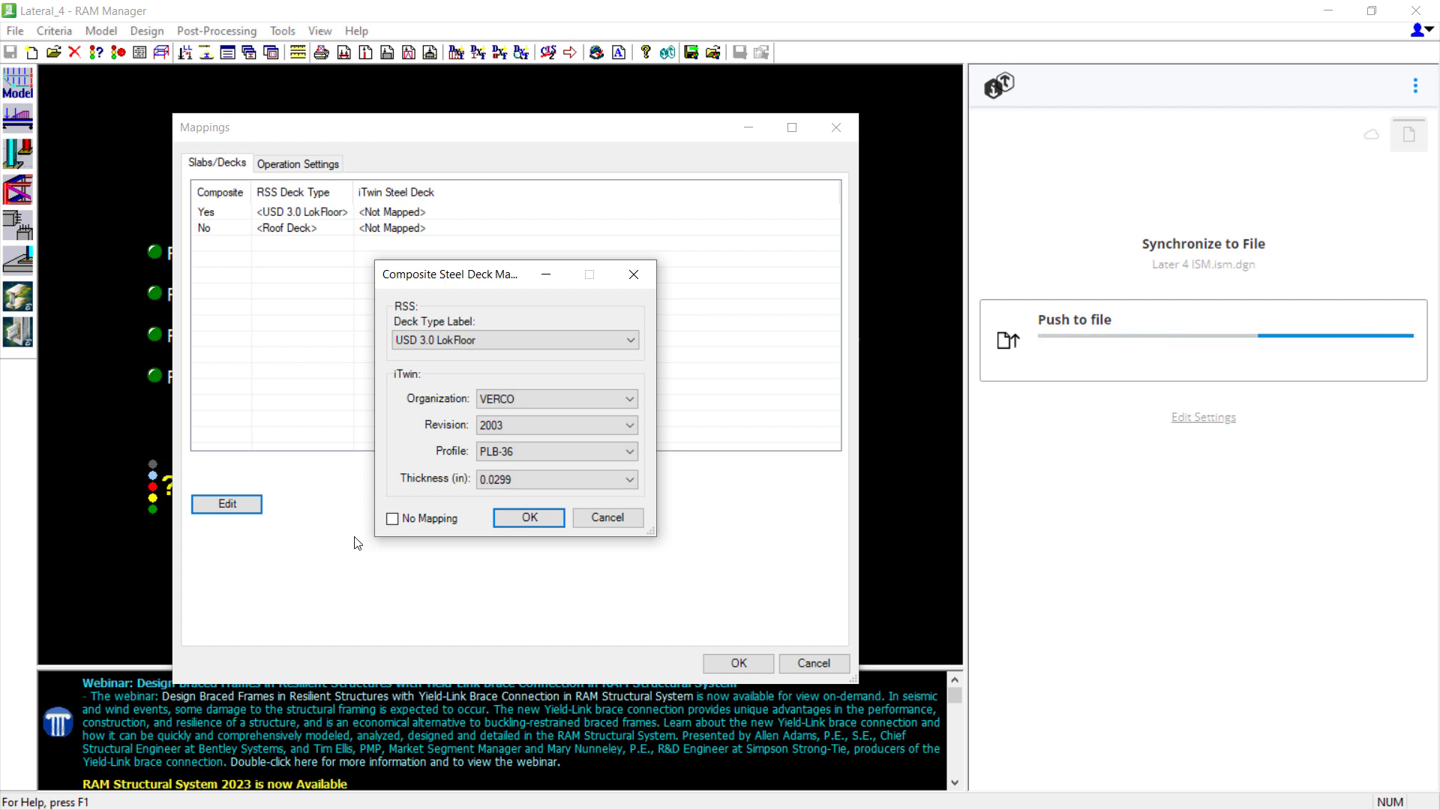
pyautogui.click(552, 399)
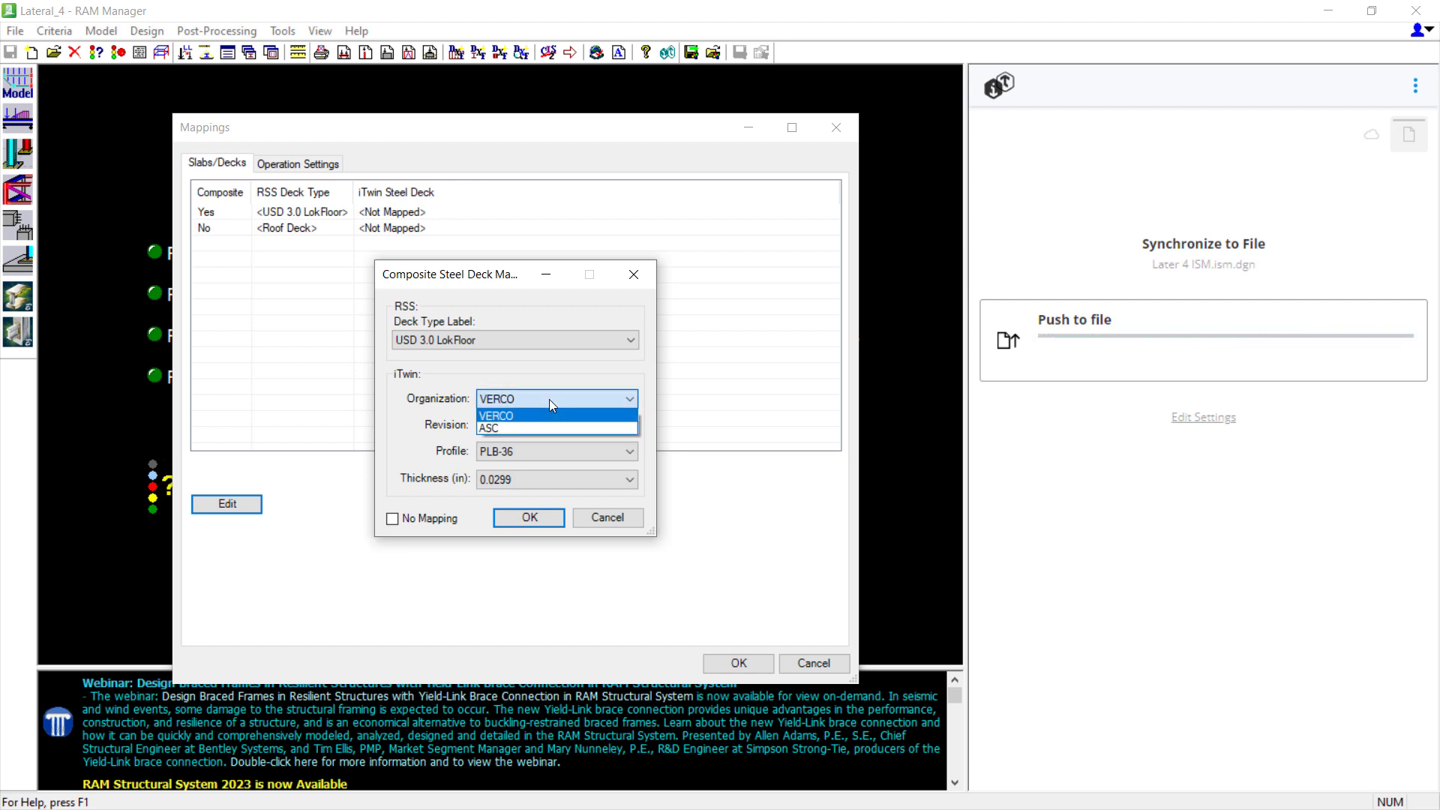
pyautogui.click(536, 426)
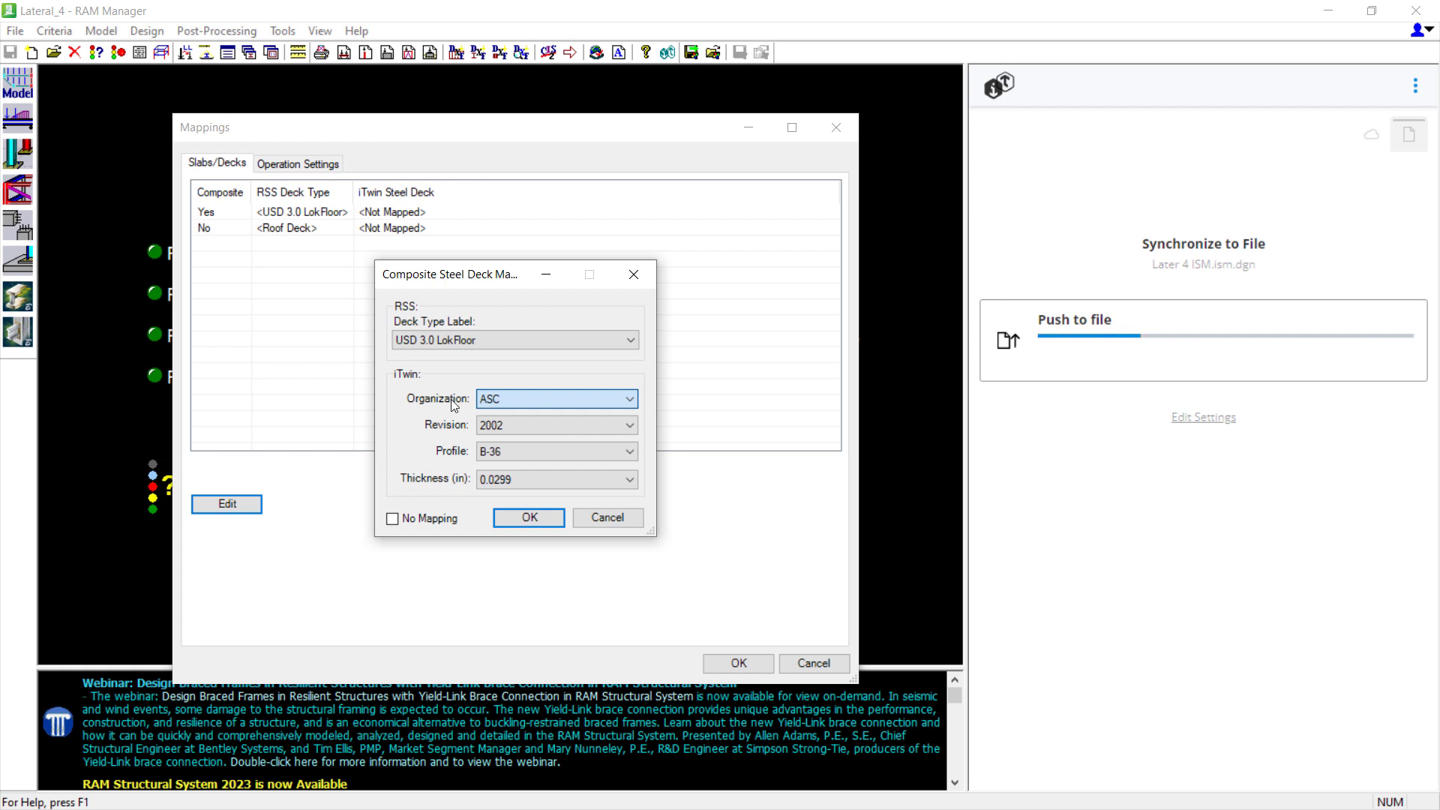
pyautogui.click(515, 452)
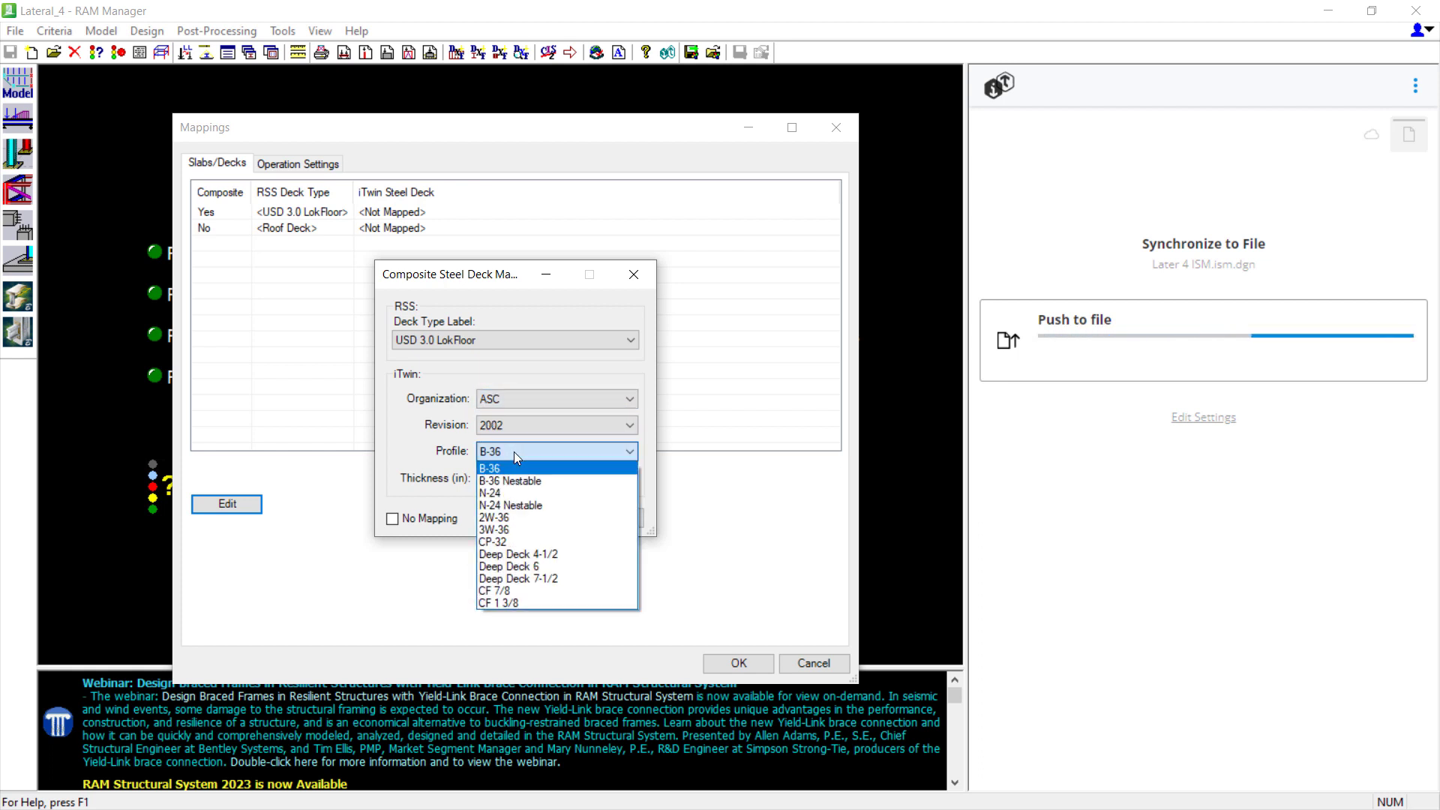
pyautogui.click(512, 493)
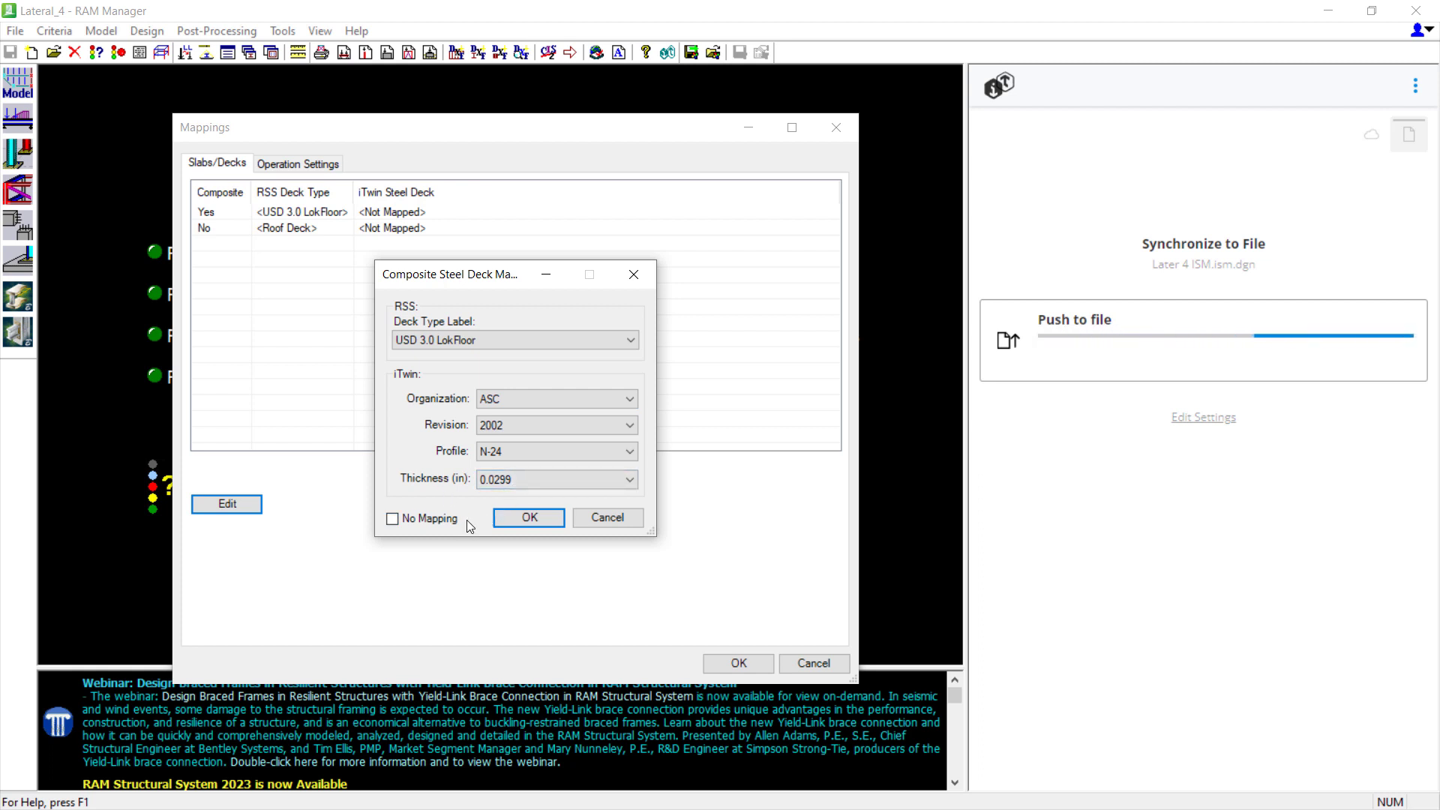
pyautogui.click(525, 519)
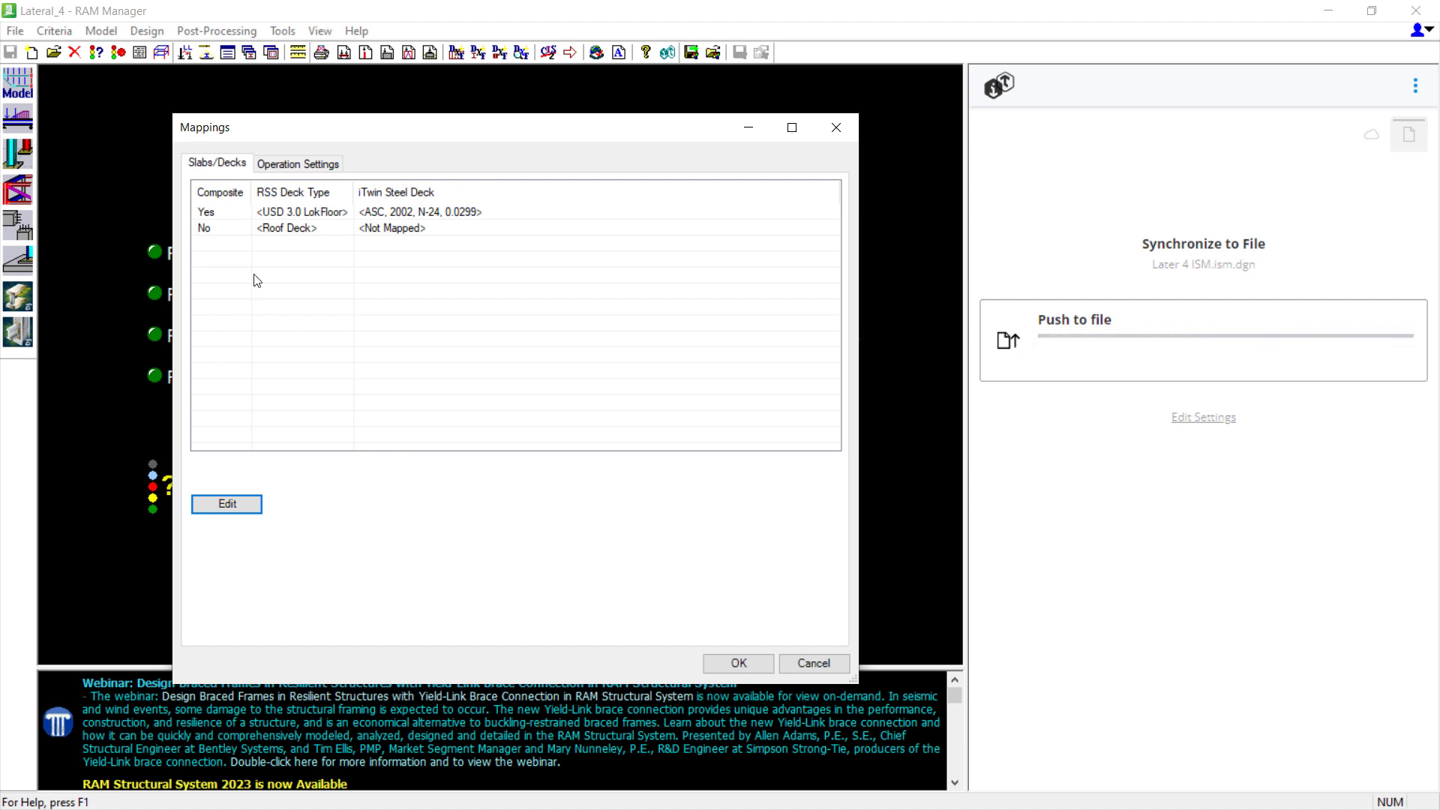
# - Map the noncomposite Roof Deck to the ASC 2002 steel deck with profile B-36 and thickness 0.0299 in
pyautogui.click(230, 231)
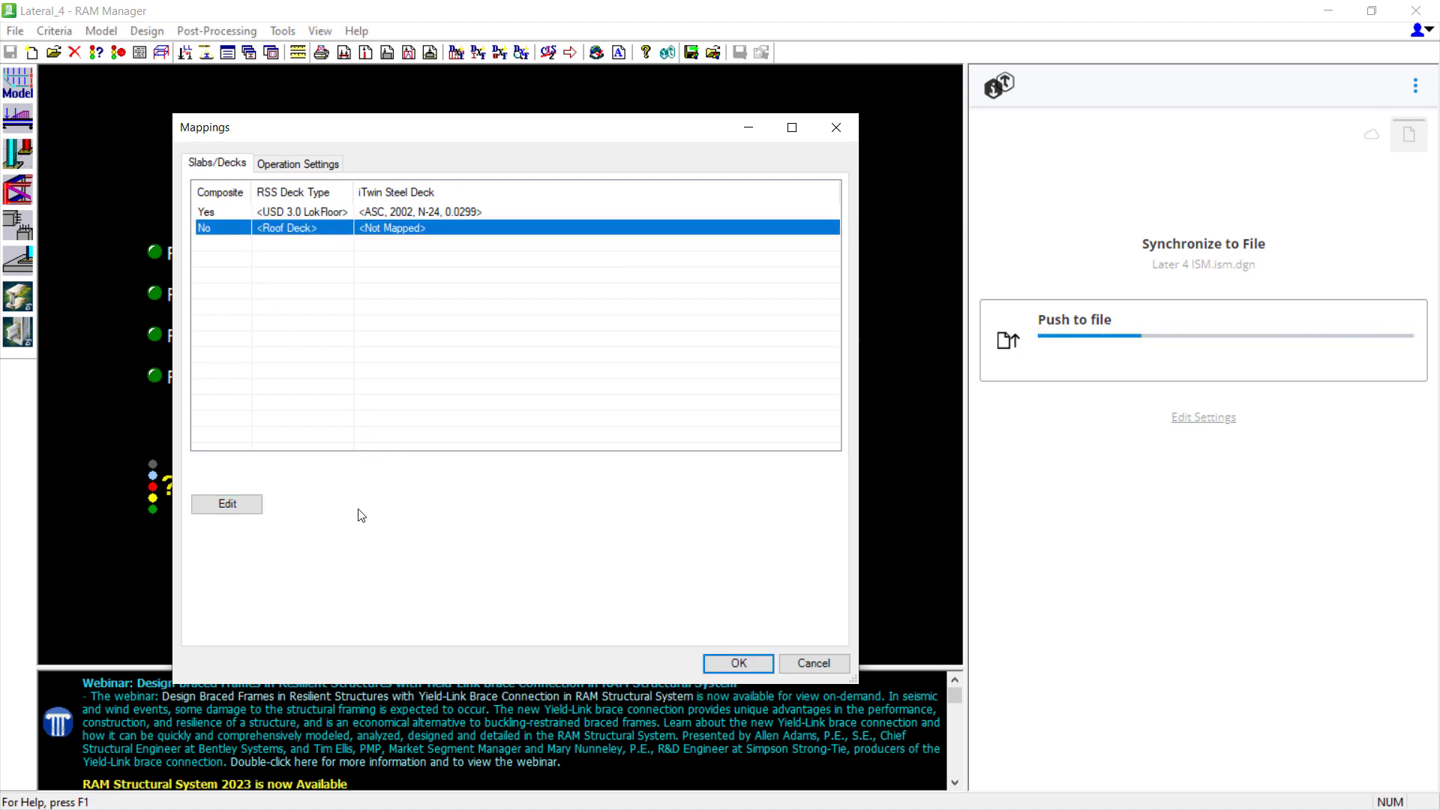
pyautogui.click(228, 507)
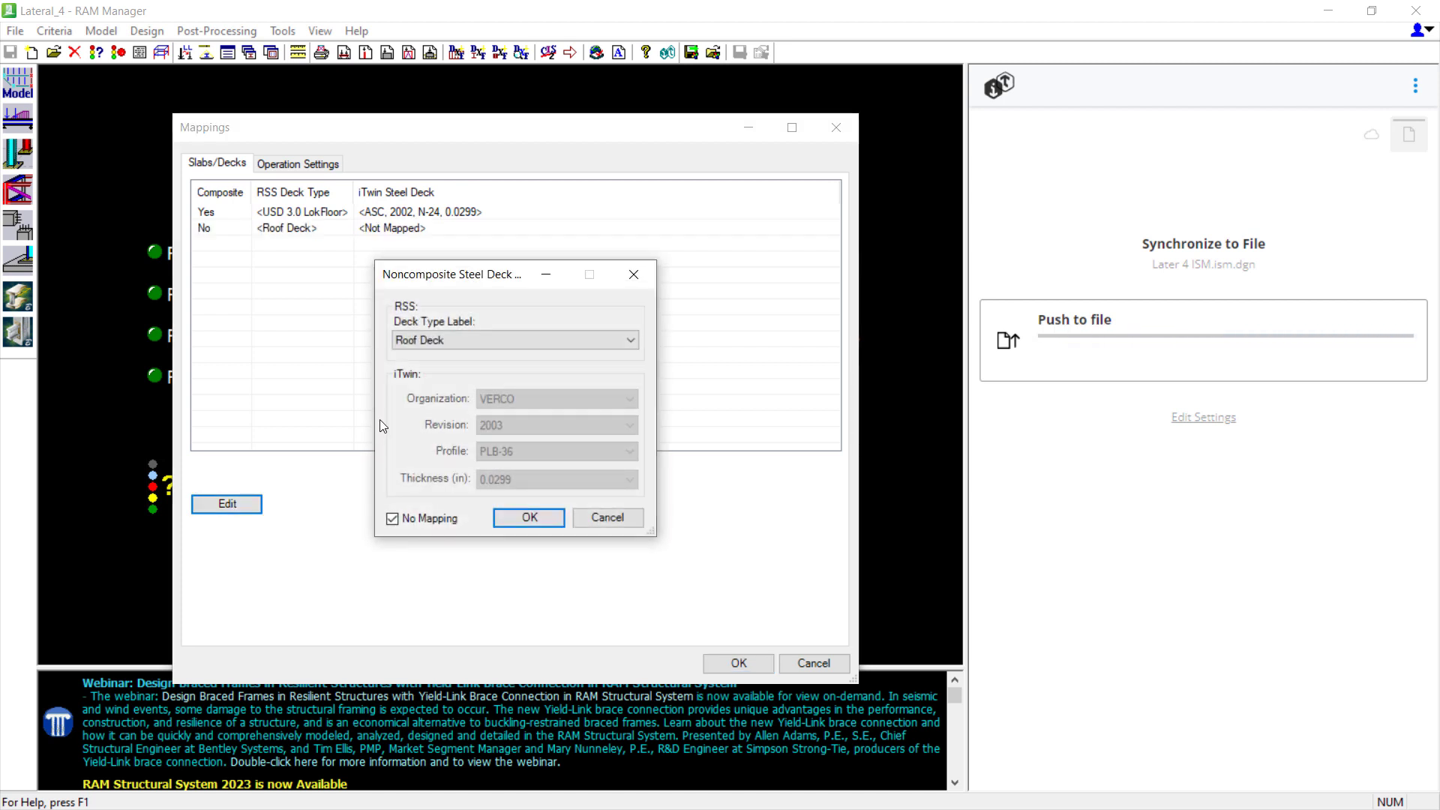
pyautogui.click(421, 518)
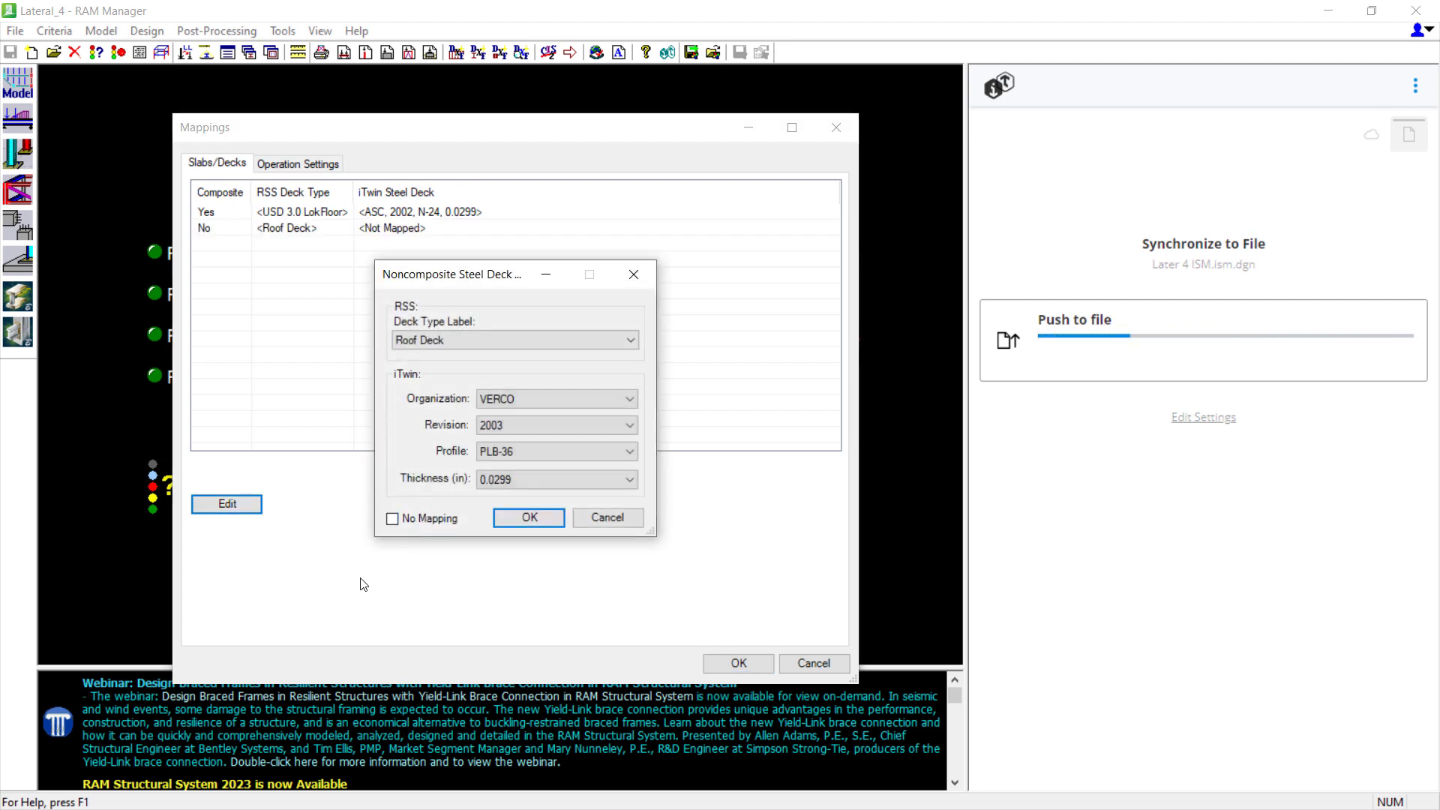
pyautogui.click(511, 402)
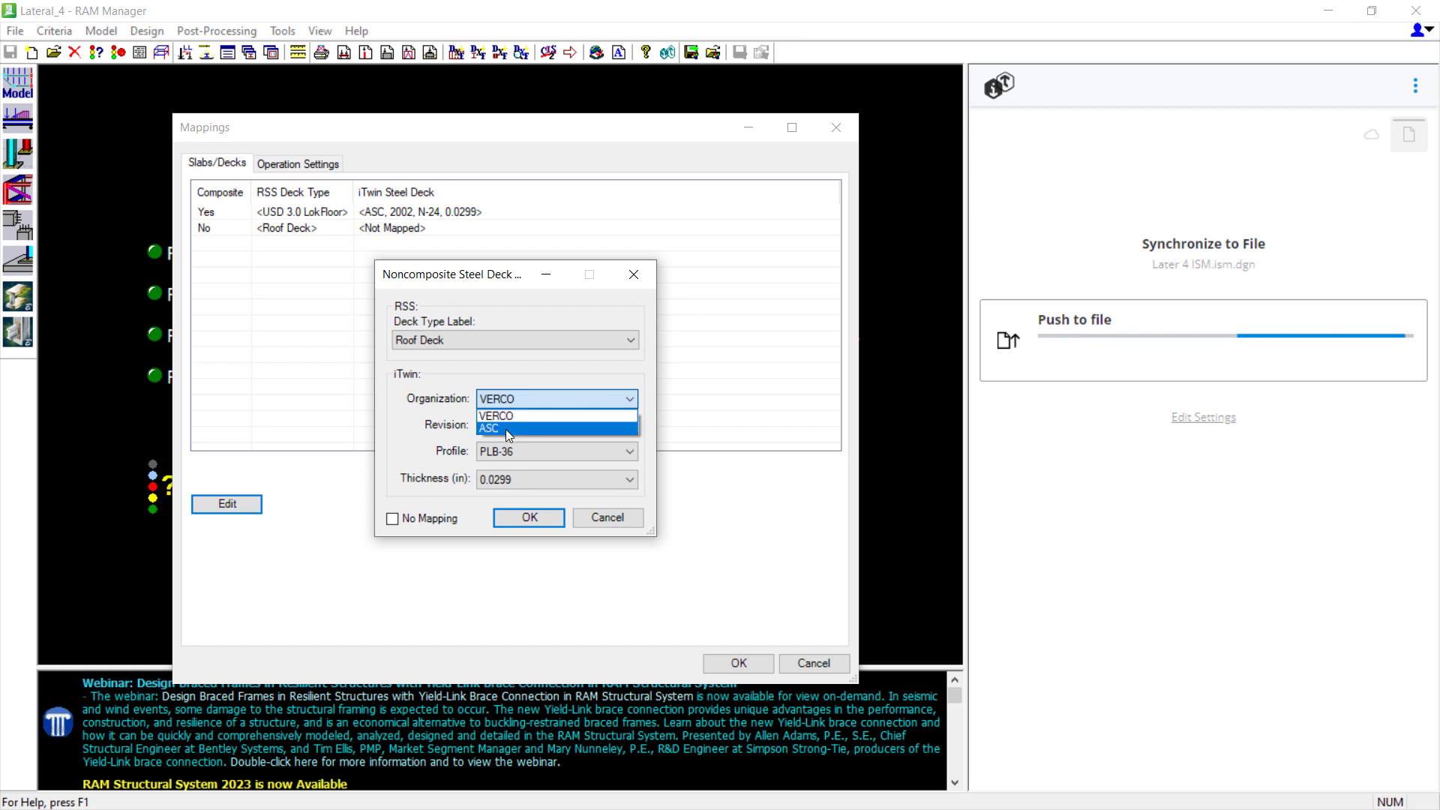
pyautogui.click(505, 429)
pyautogui.click(510, 425)
pyautogui.click(508, 440)
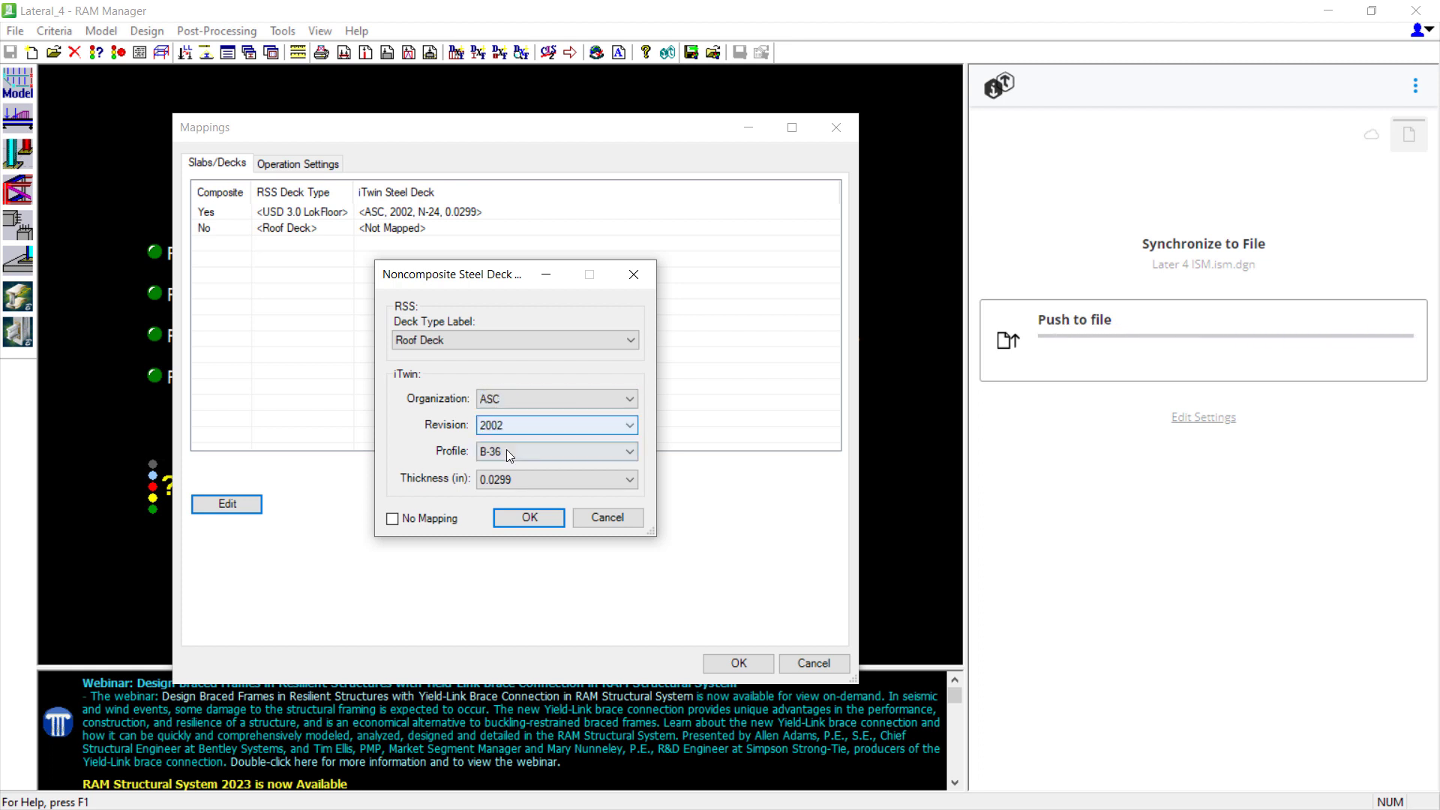
pyautogui.click(525, 517)
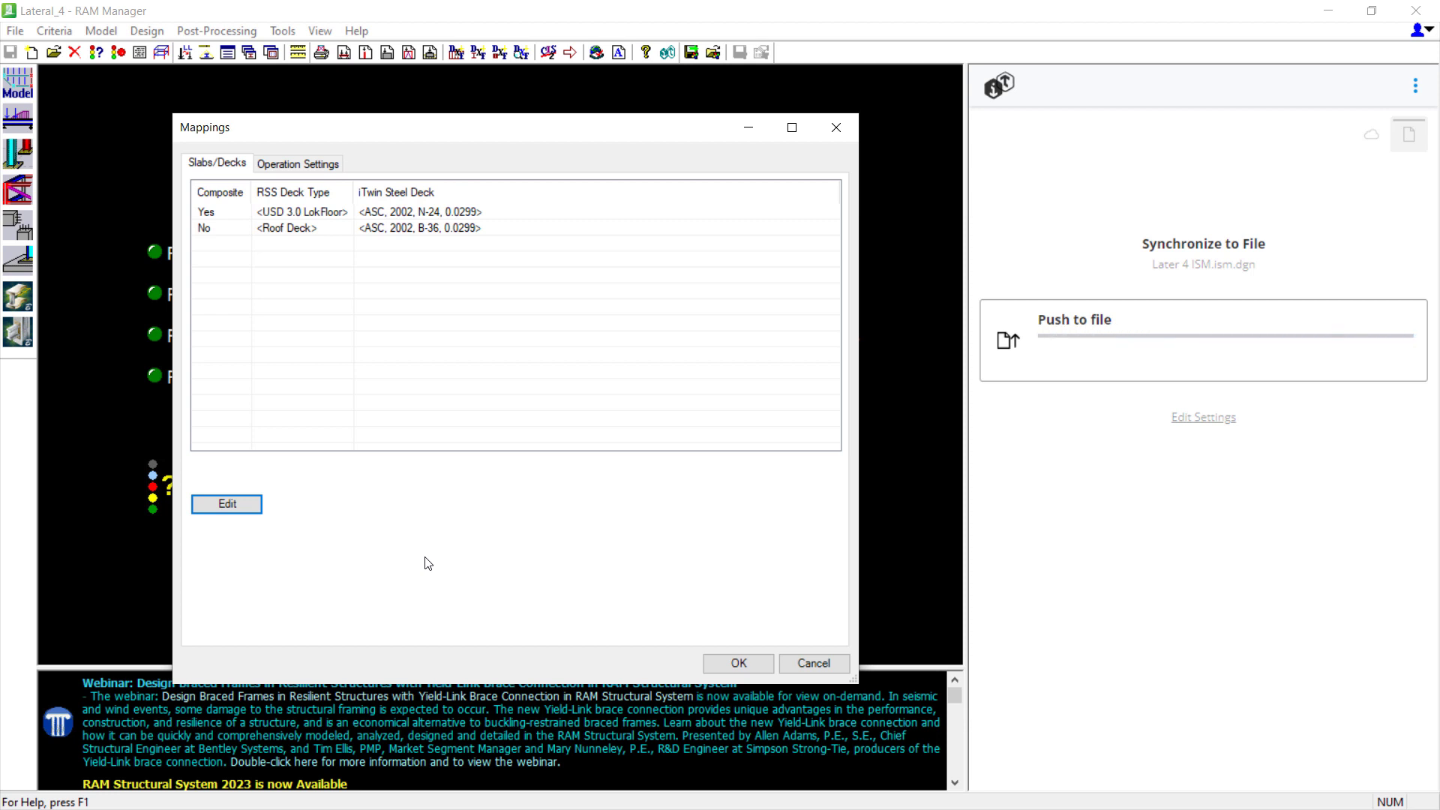
# - Set the operation settings to lower beams supporting only steel joists by 3 inches, and accept the mappings
pyautogui.click(307, 165)
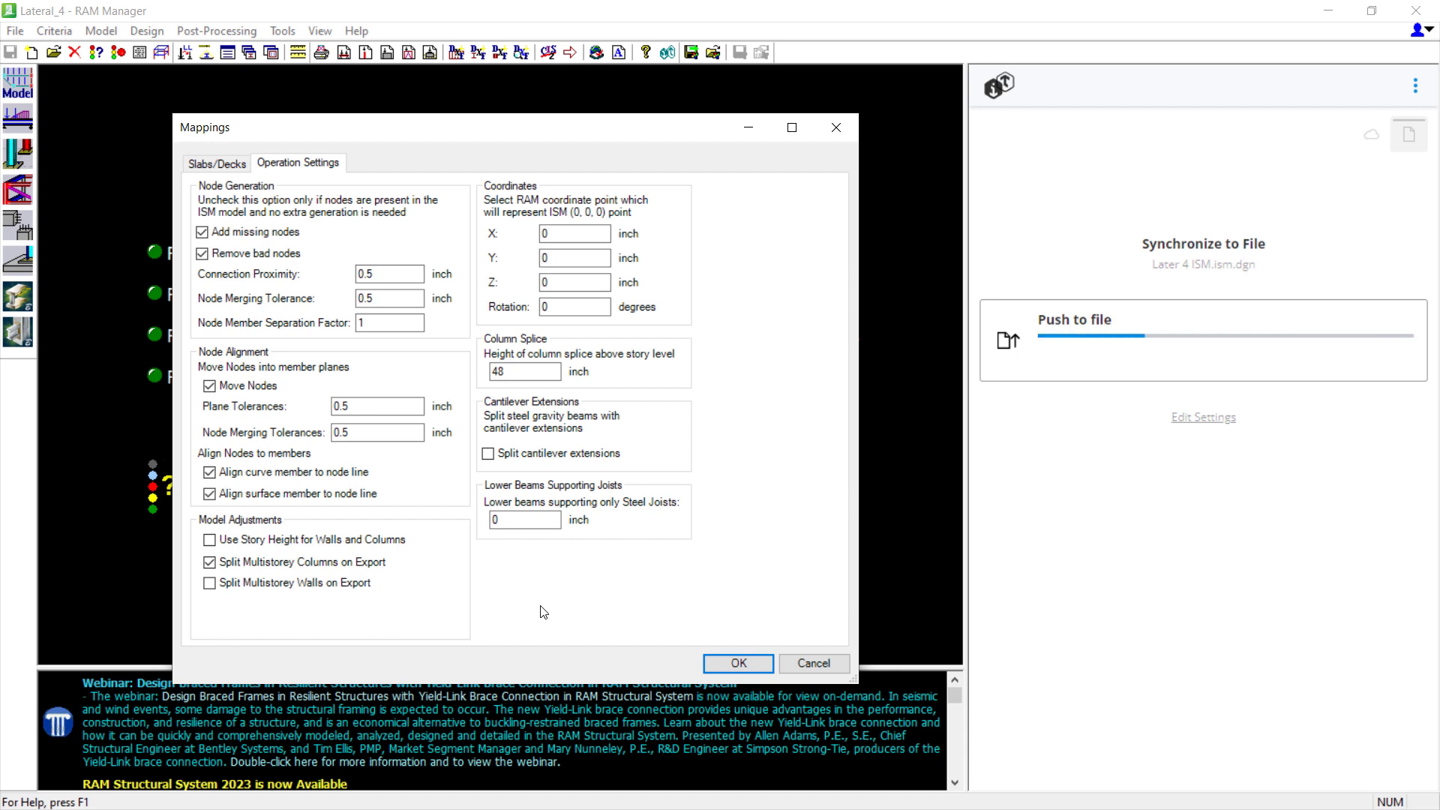
pyautogui.click(515, 521)
pyautogui.doubleClick(517, 521)
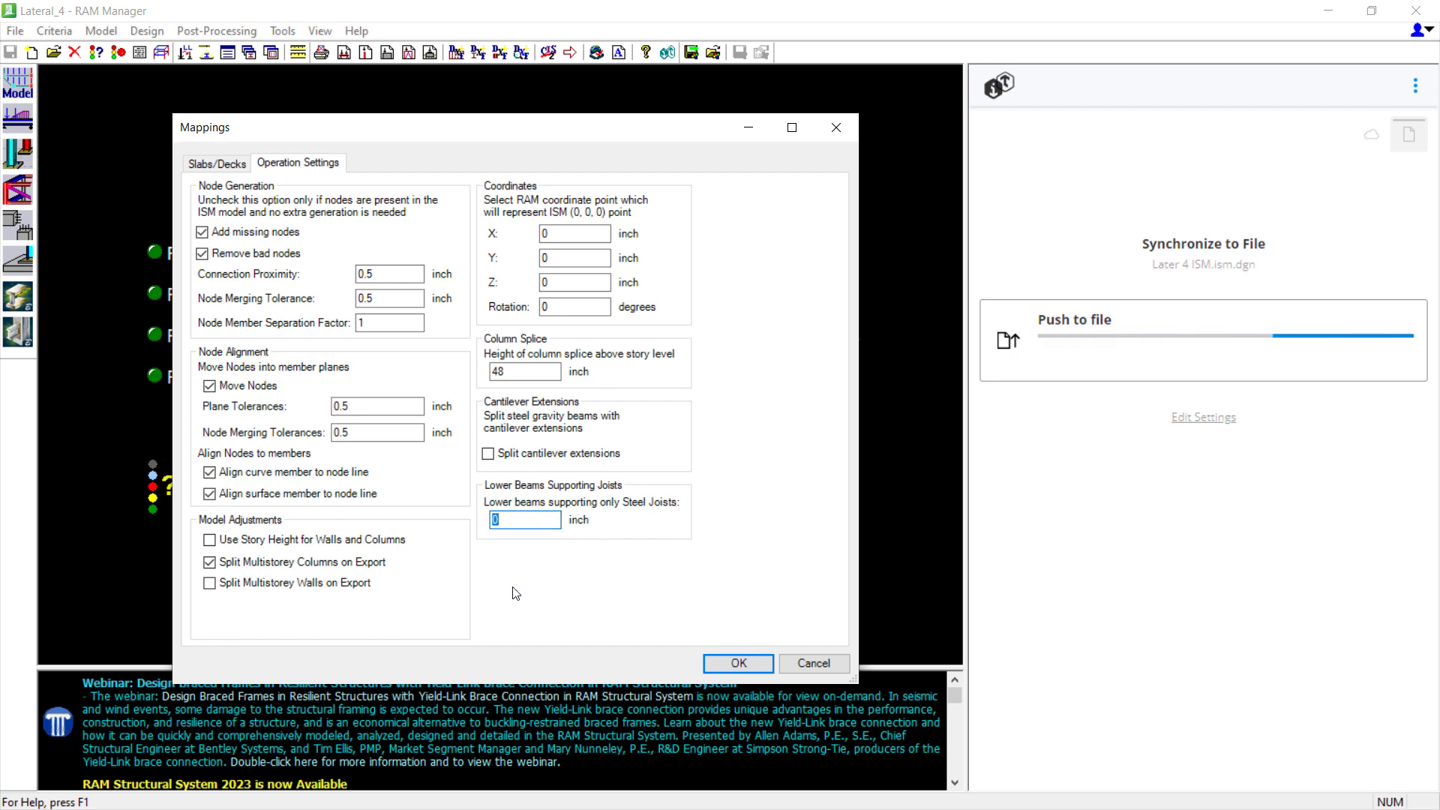
pyautogui.write('3')
pyautogui.click(715, 664)
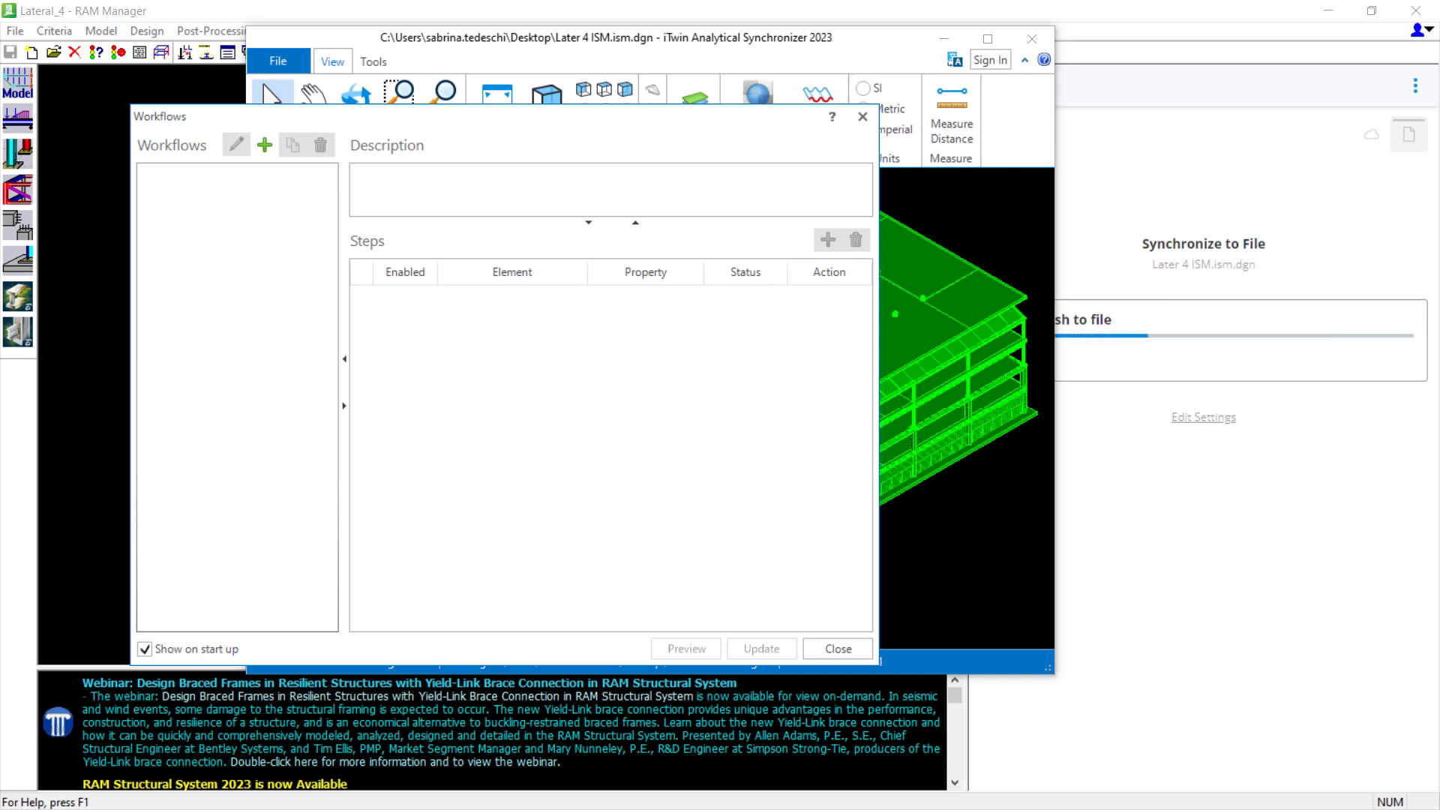
# - Dismiss the Workflows dialog in iTwin Analytical Synchronizer and fit the whole model in the maximized window
pyautogui.click(812, 648)
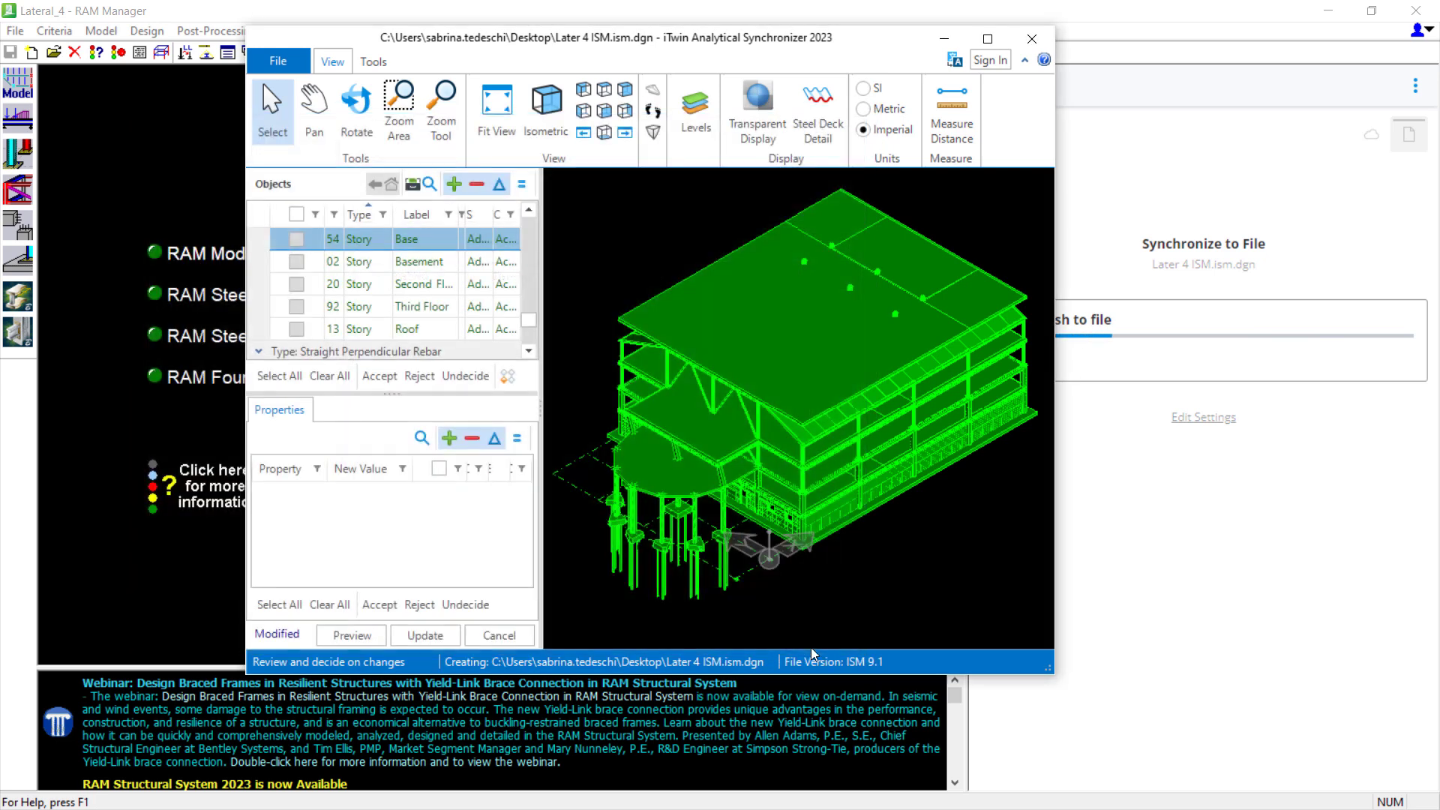
pyautogui.click(987, 40)
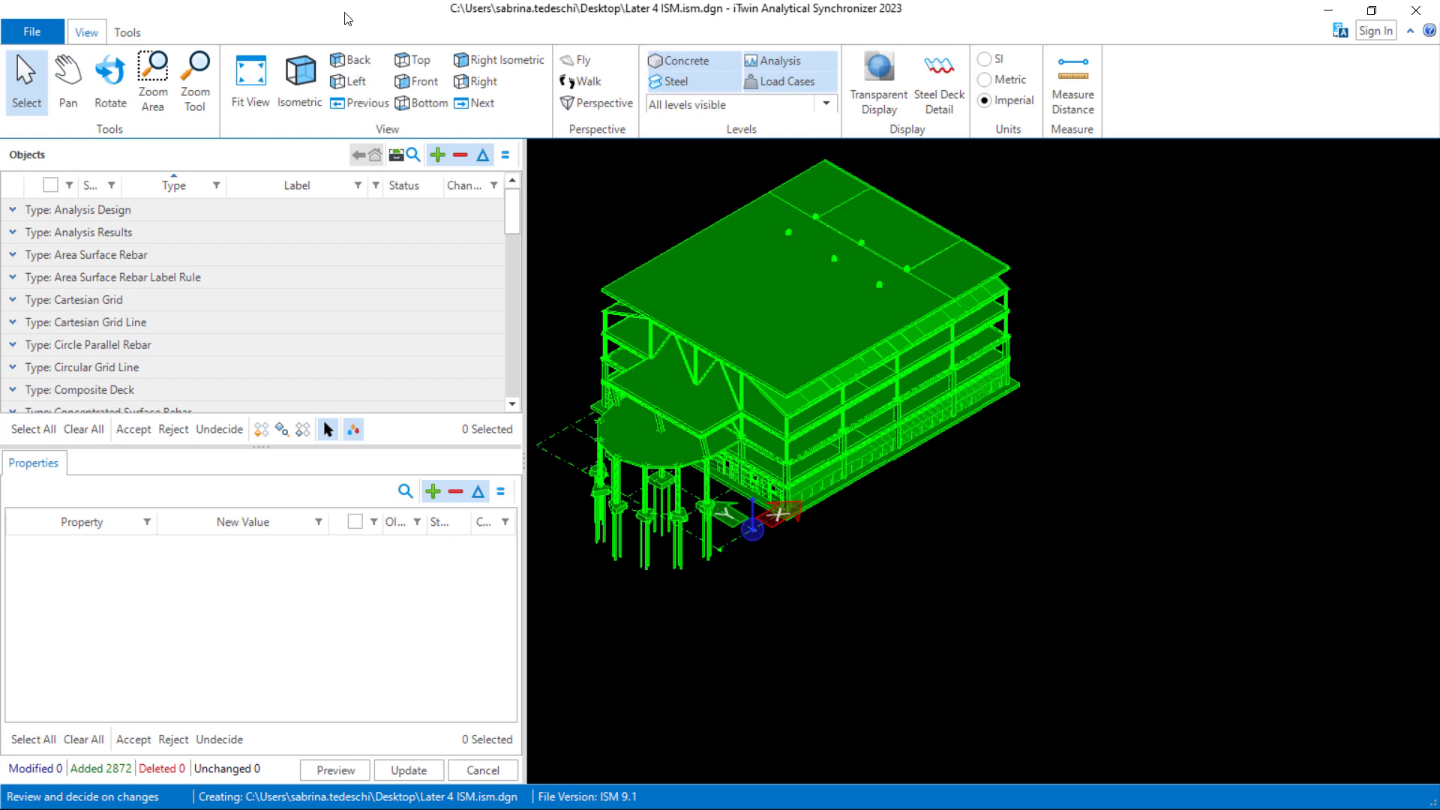
pyautogui.click(255, 75)
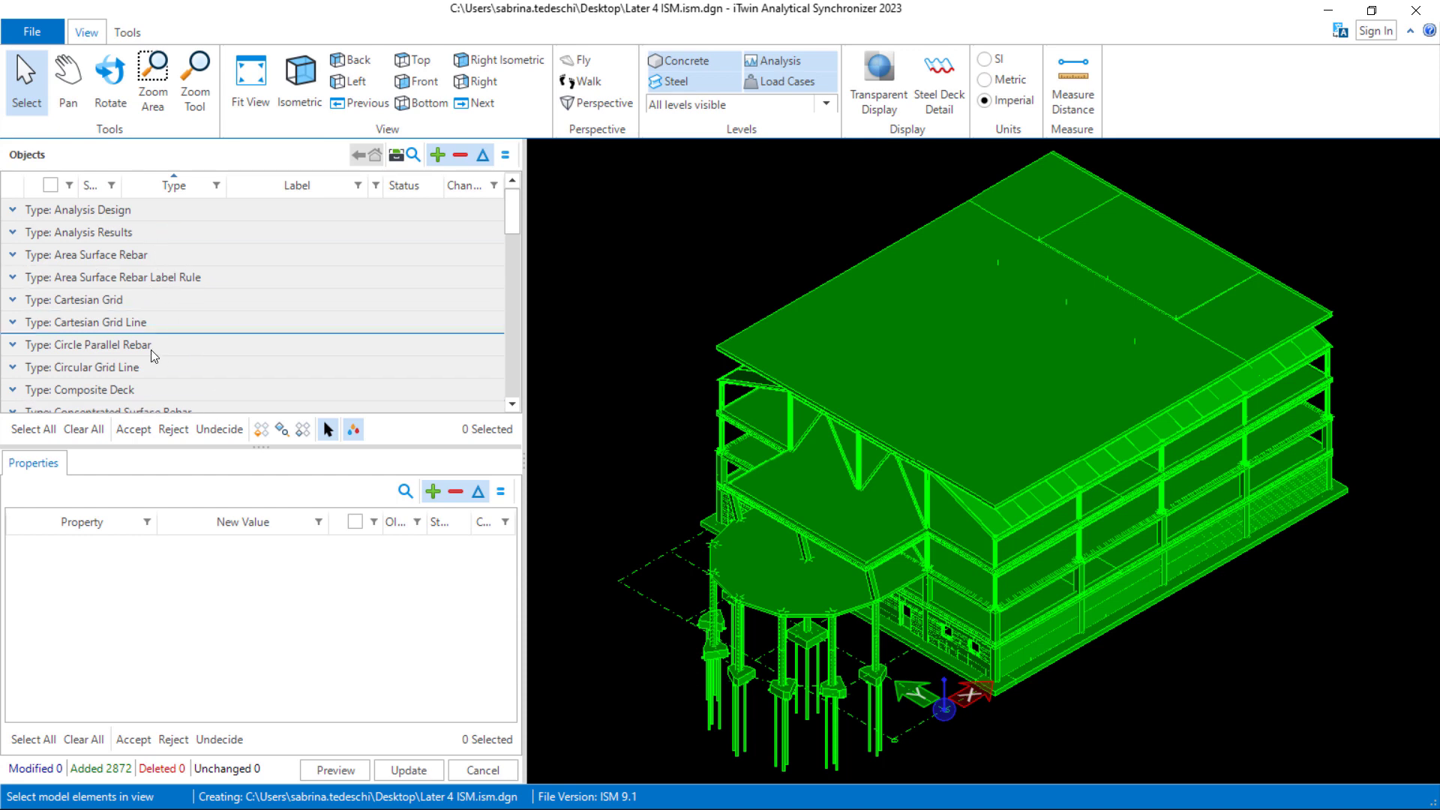
# - Inspect the properties of the top-story steel column at the building's corner, and clear the selection
pyautogui.moveTo(725, 401)
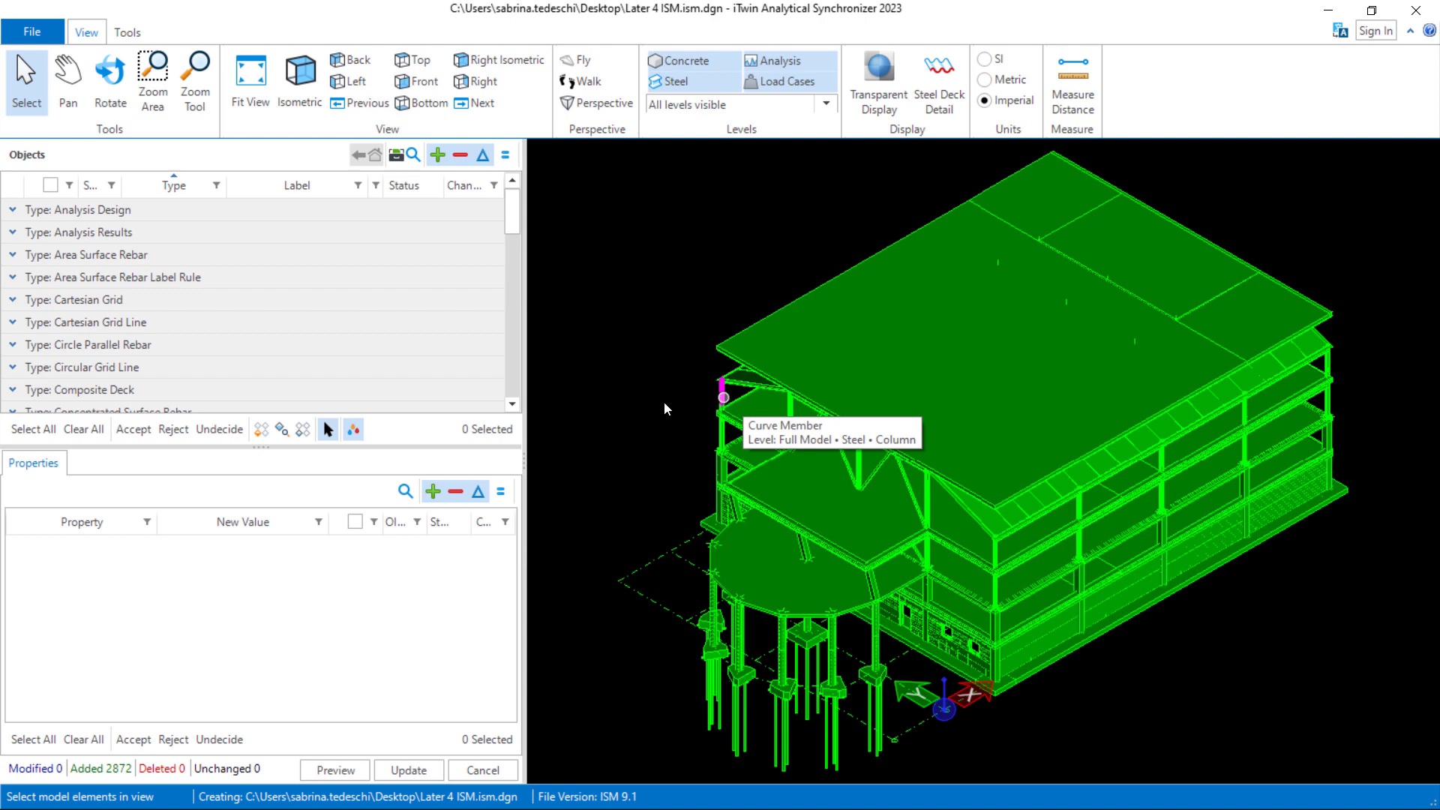
pyautogui.click(722, 391)
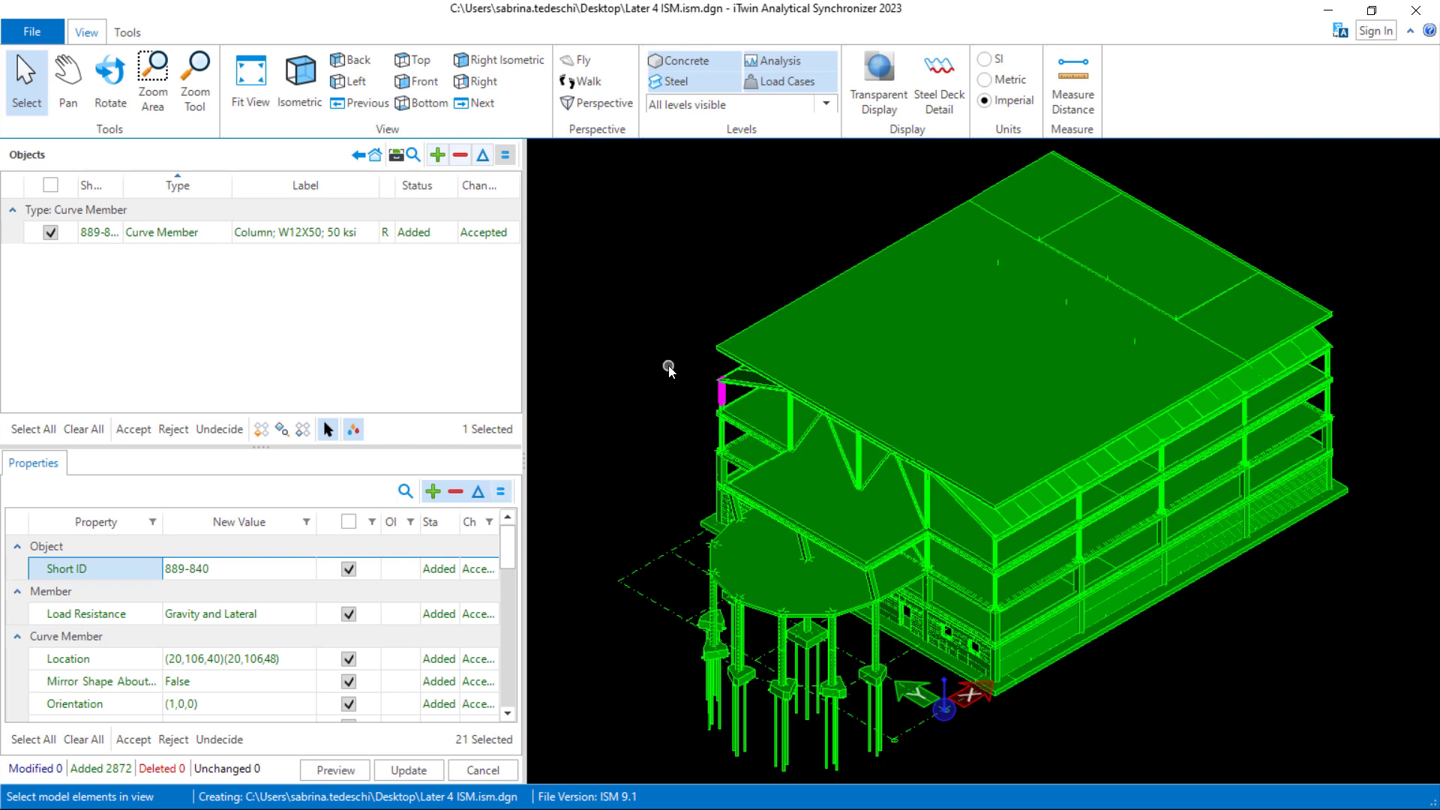
pyautogui.click(569, 253)
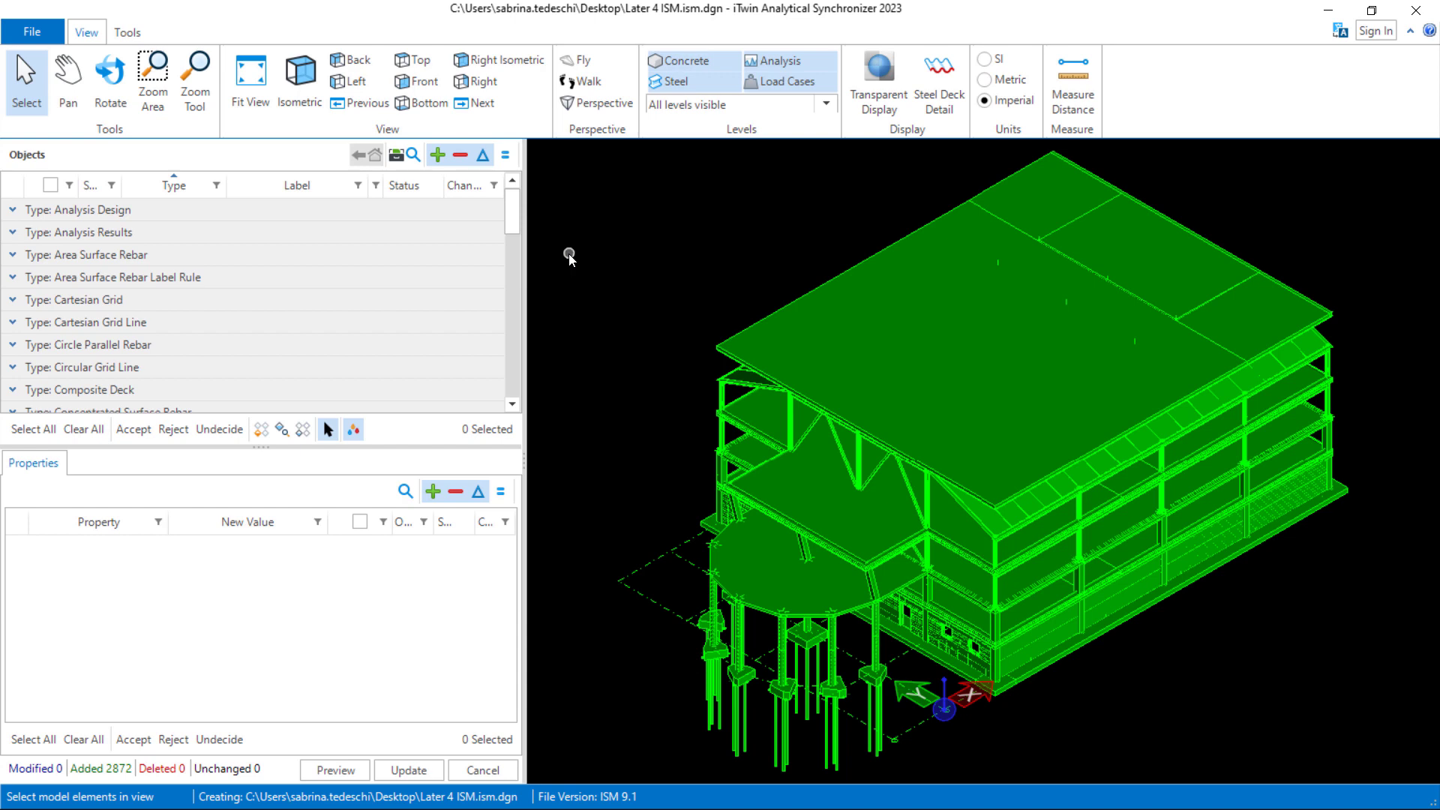
# - Accept all model changes and update the repository as a major change with the commit message "Repository created by RSS."
pyautogui.click(36, 430)
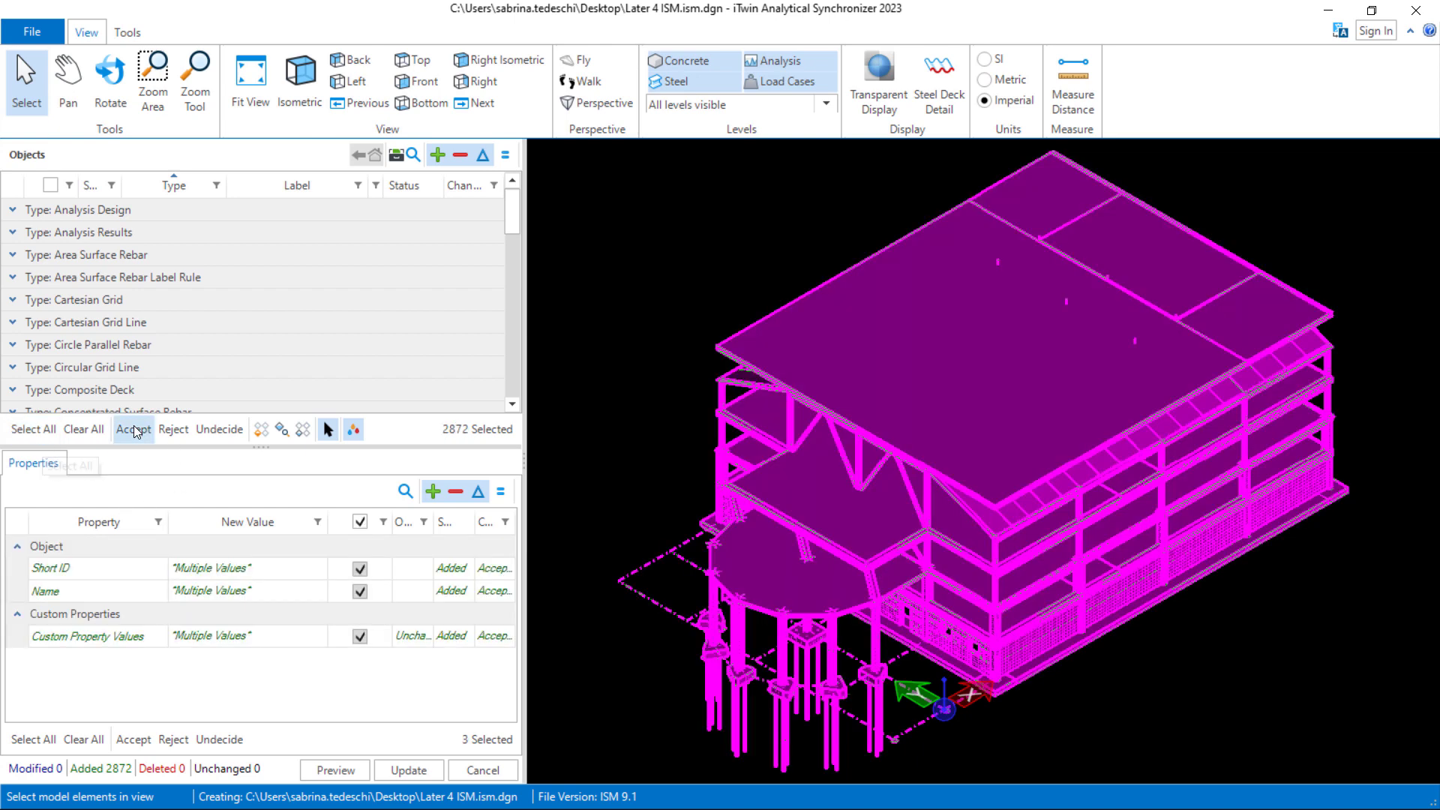
pyautogui.click(133, 430)
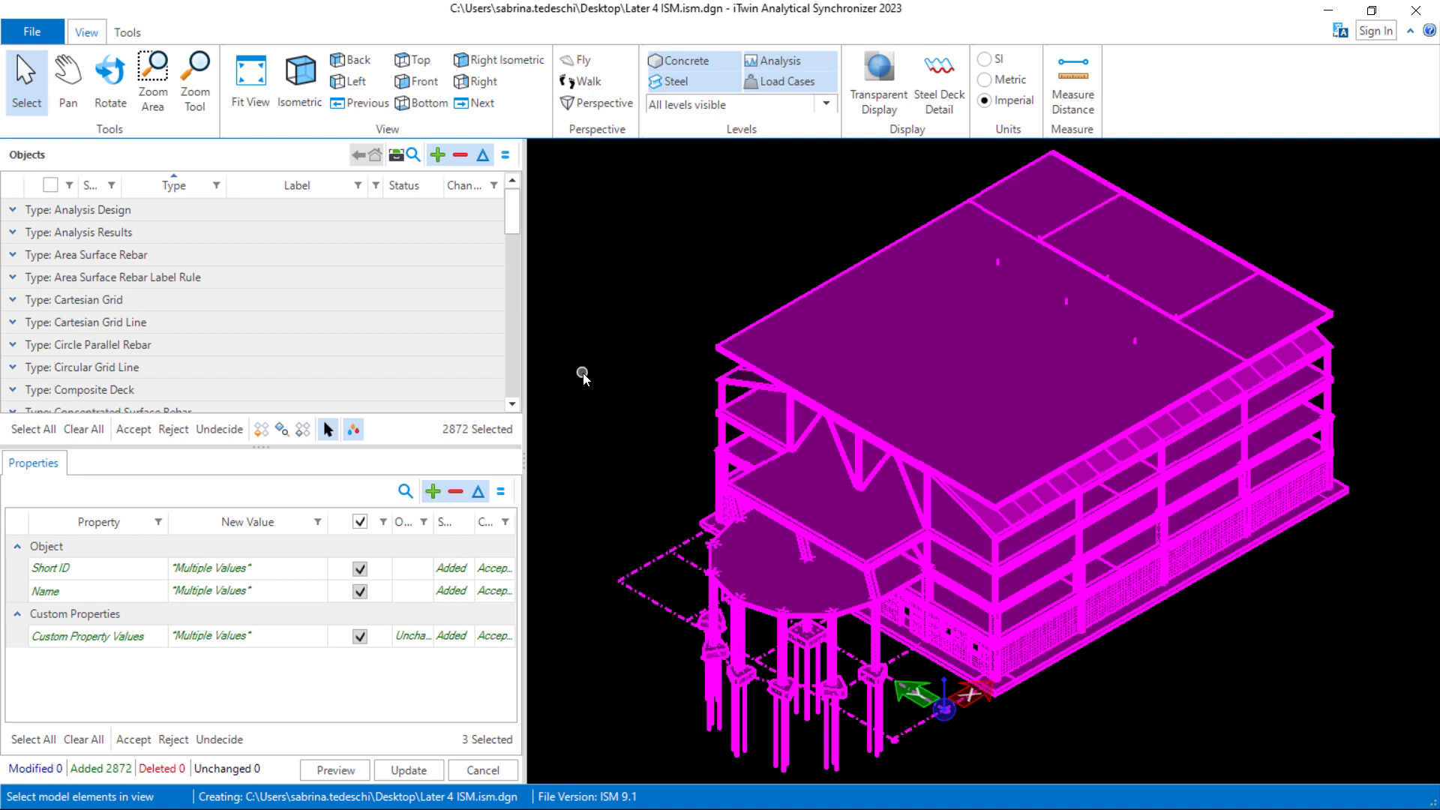
pyautogui.click(406, 773)
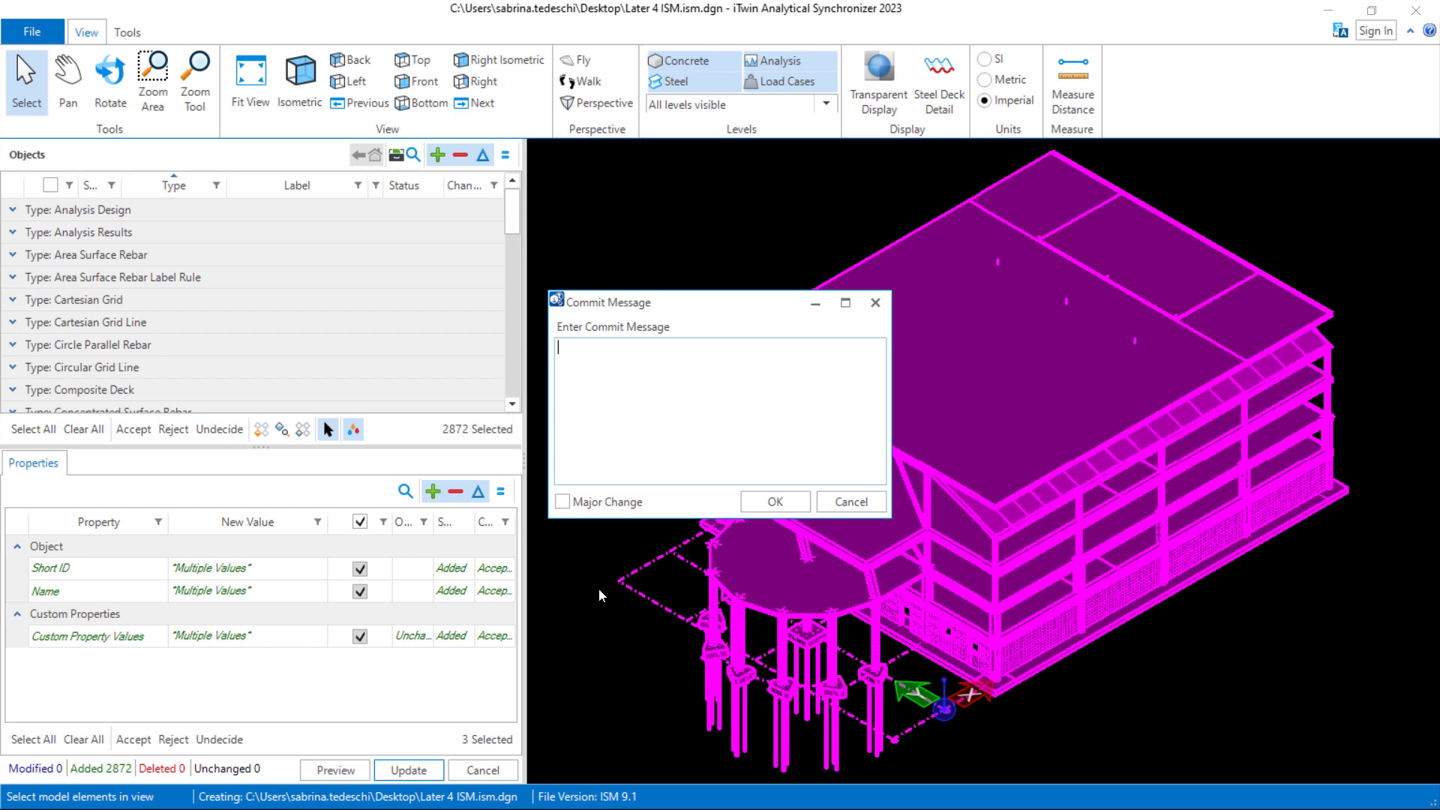
pyautogui.write('Repository created by RSS.')
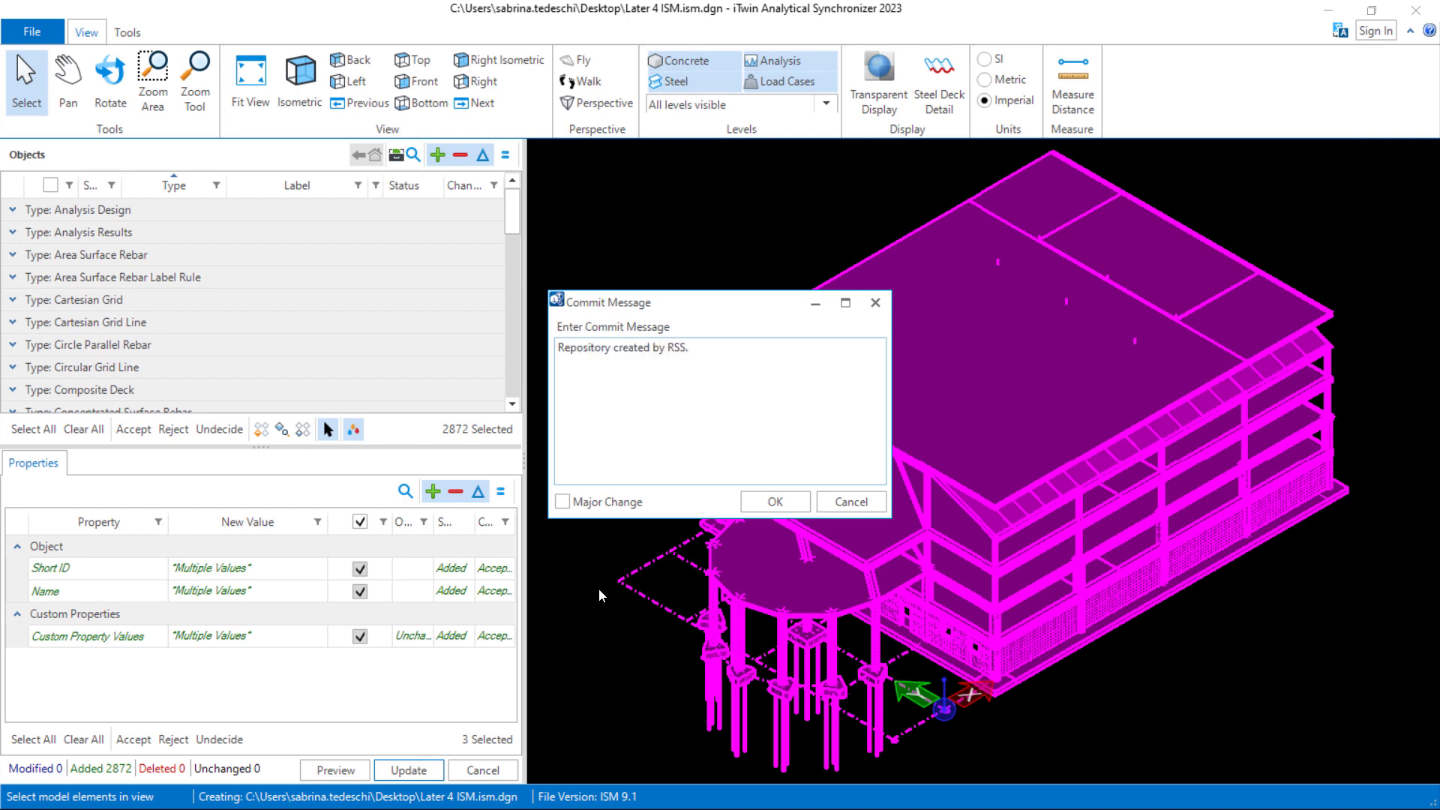
pyautogui.click(563, 501)
pyautogui.click(769, 503)
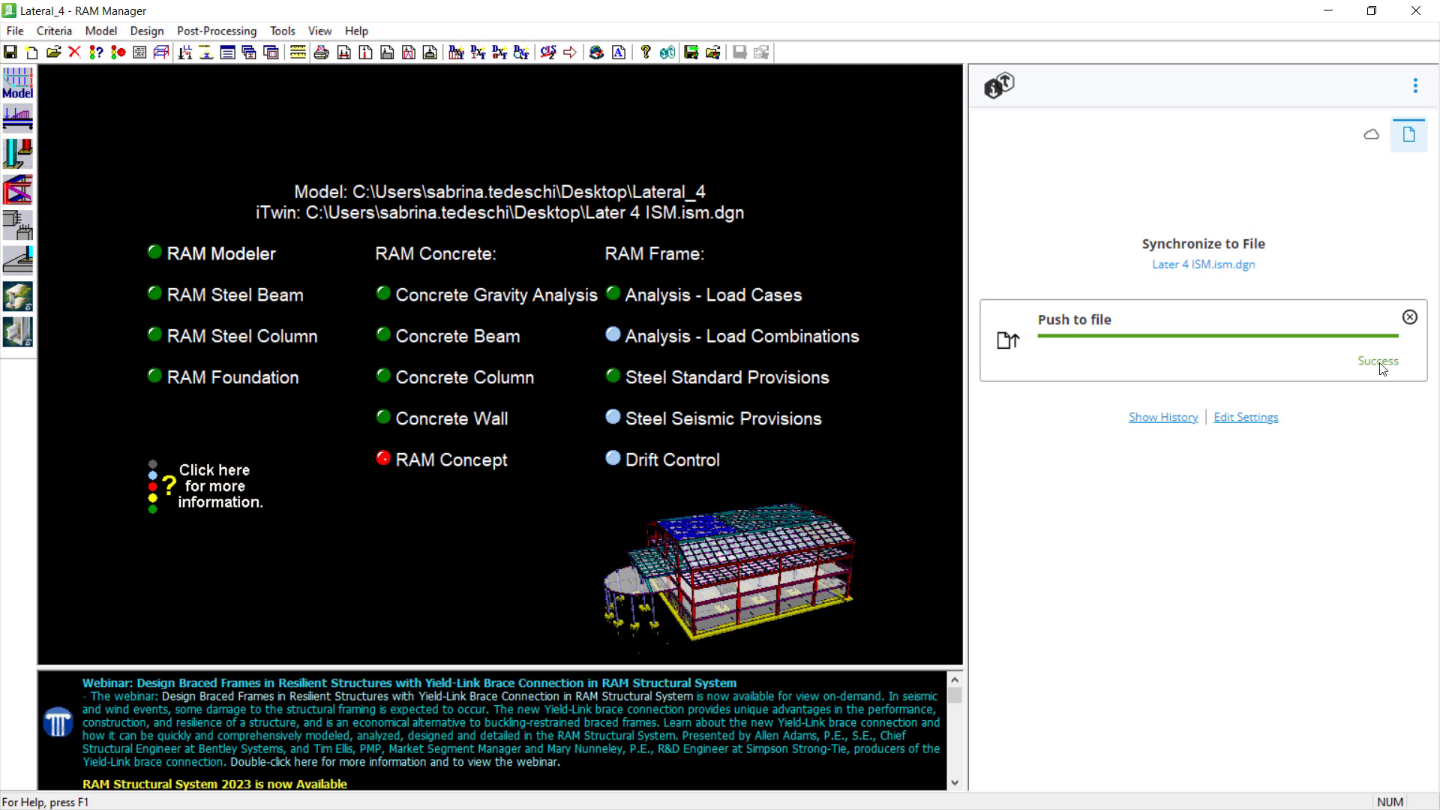
pyautogui.click(1409, 318)
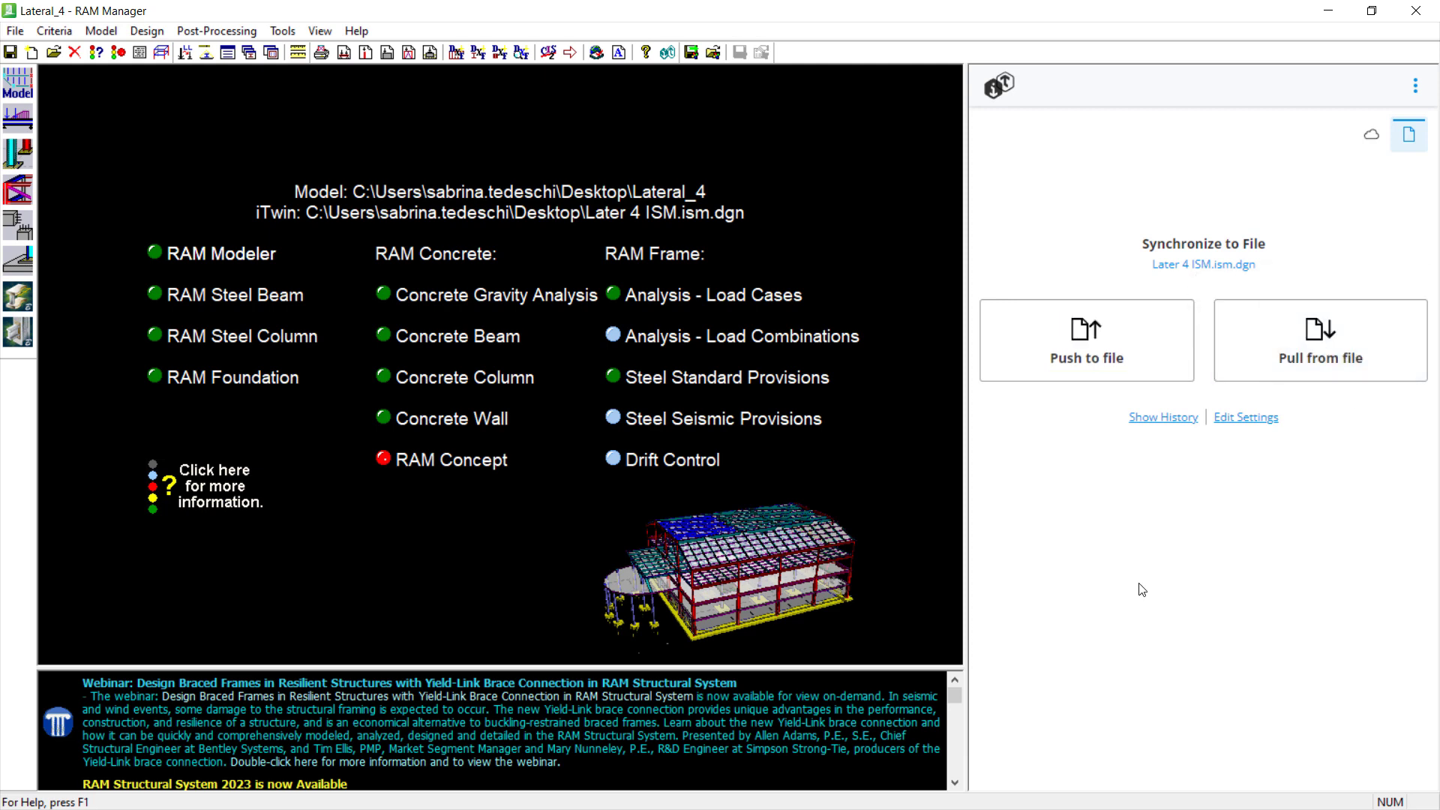